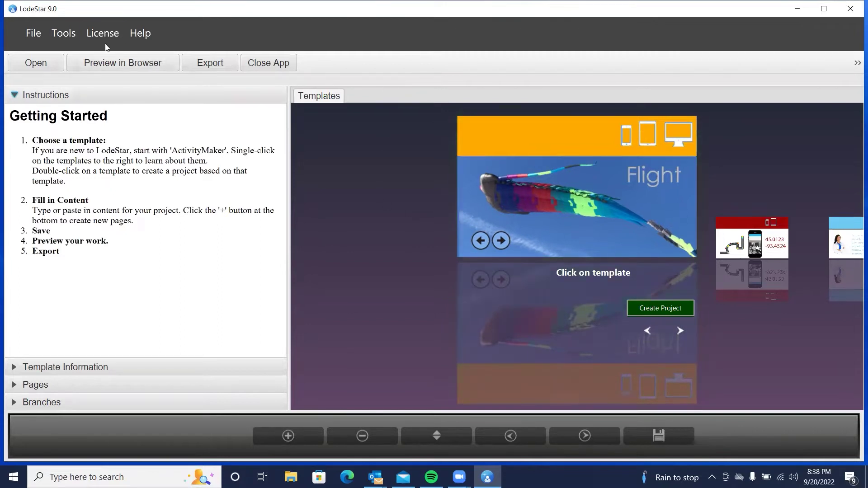
- Open the recent maple syrup prototype project, save it, and preview it in the browser
click(23, 32)
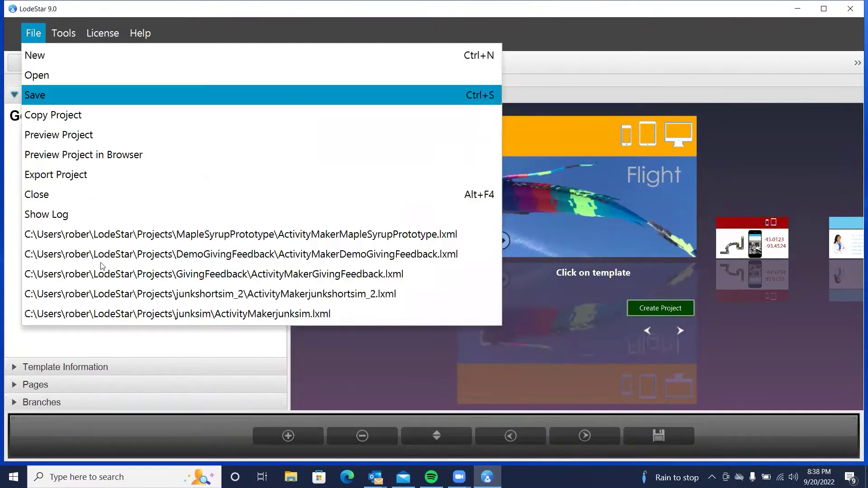
click(242, 235)
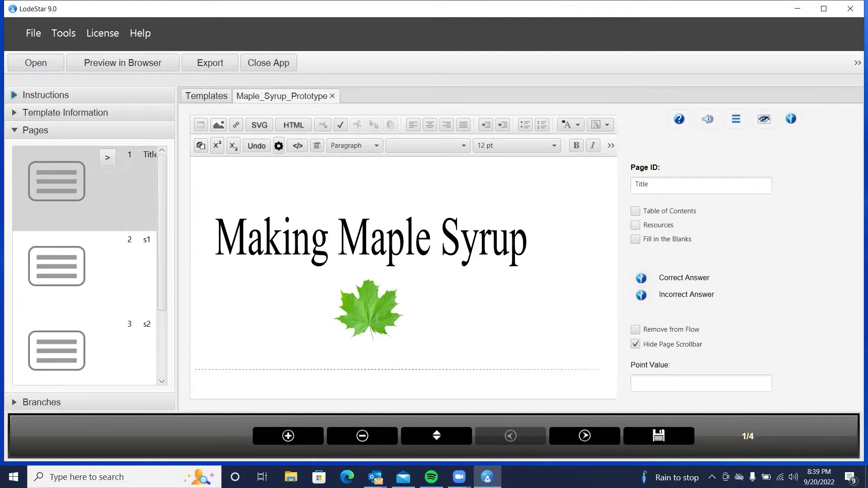
click(131, 67)
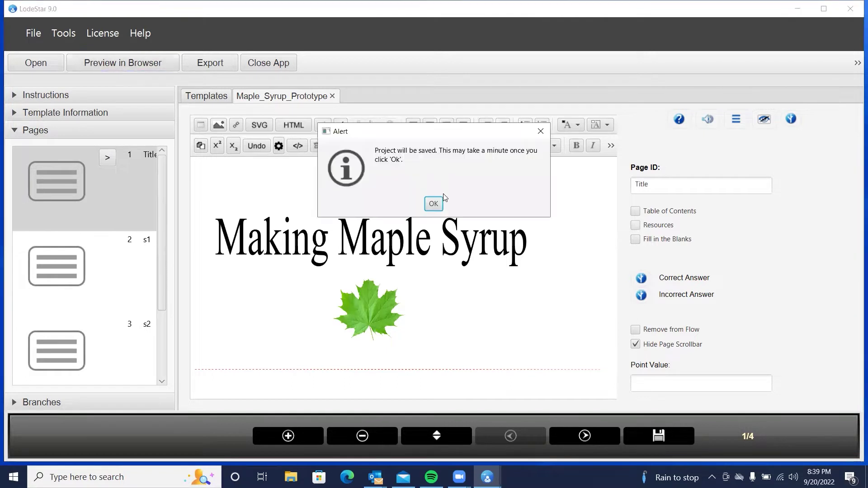
click(441, 204)
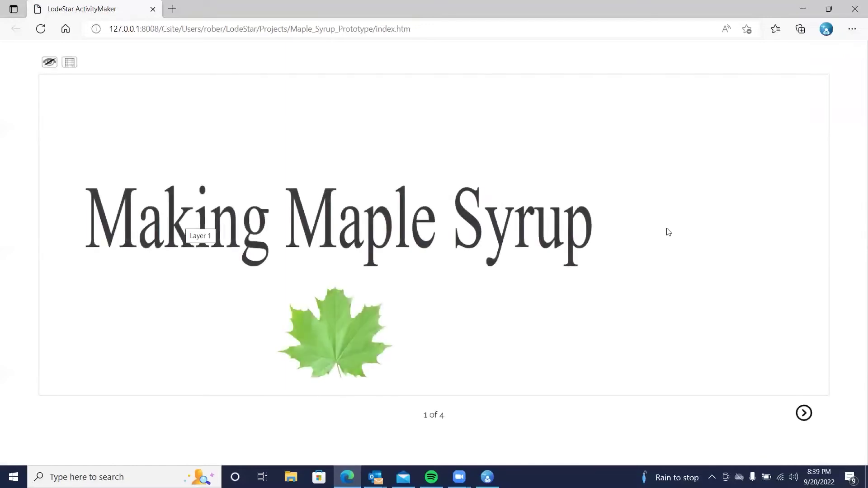
- On page 2 of the preview, check the temperature and sugar concentration, and choose to continue boiling
click(804, 413)
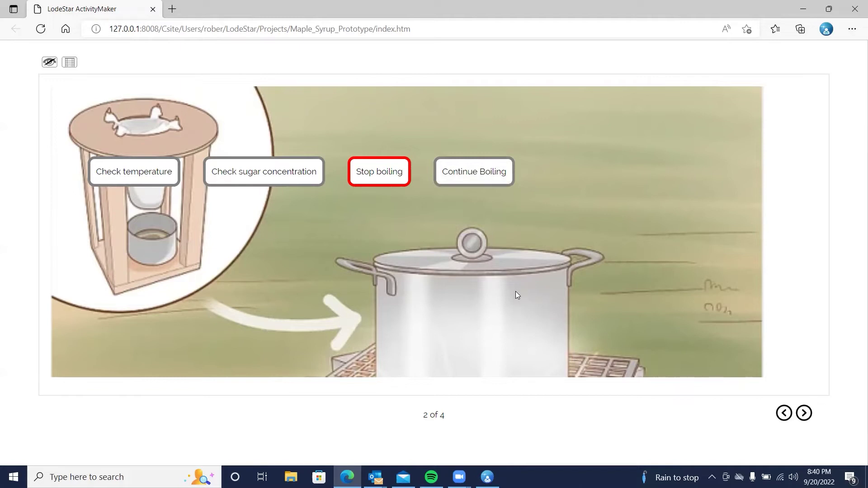
click(144, 182)
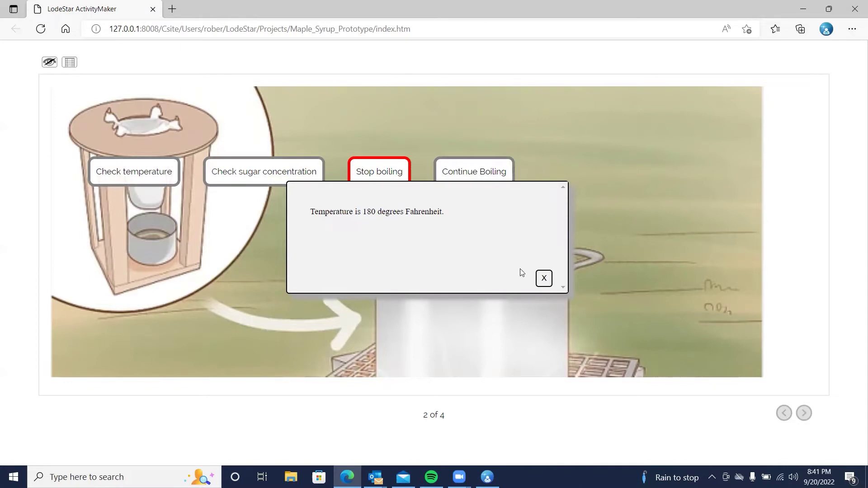
click(545, 278)
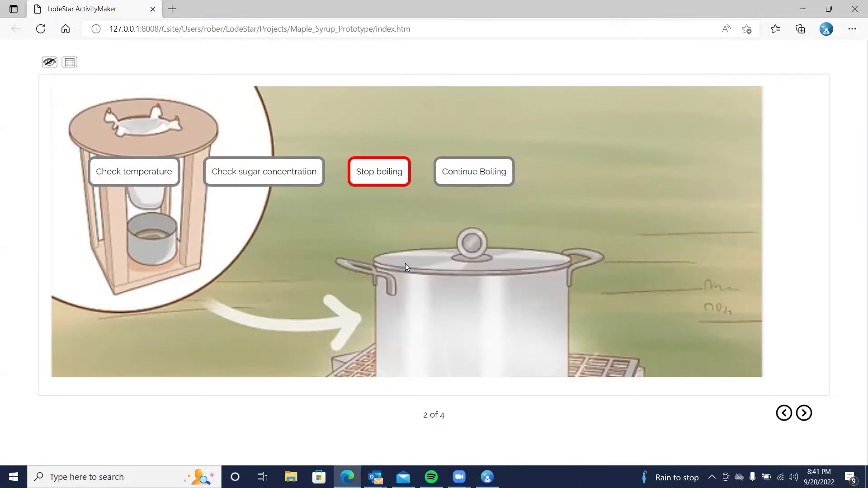
click(237, 175)
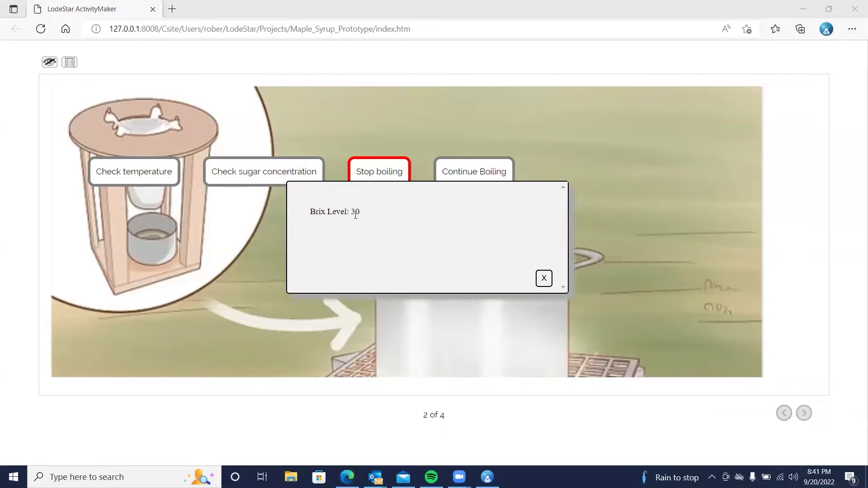
click(549, 278)
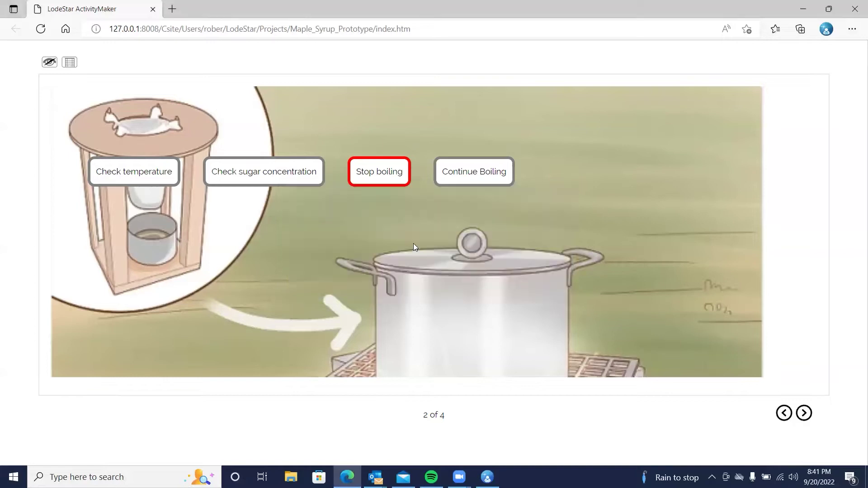
click(481, 175)
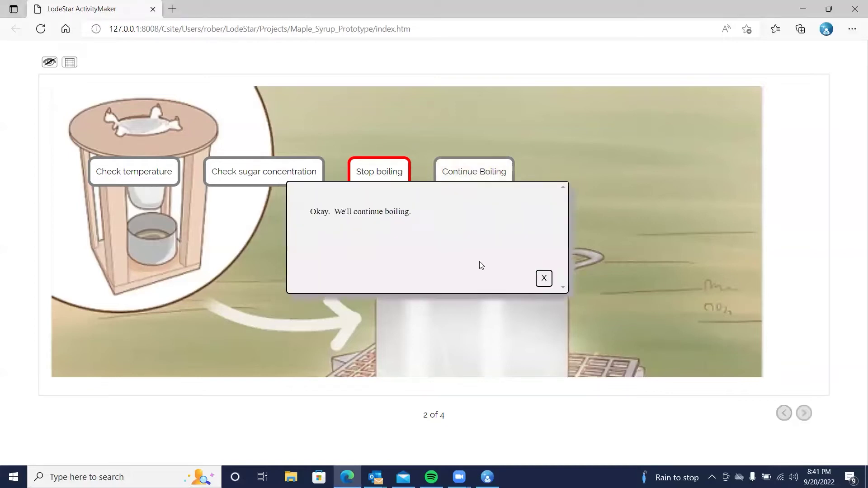
click(544, 279)
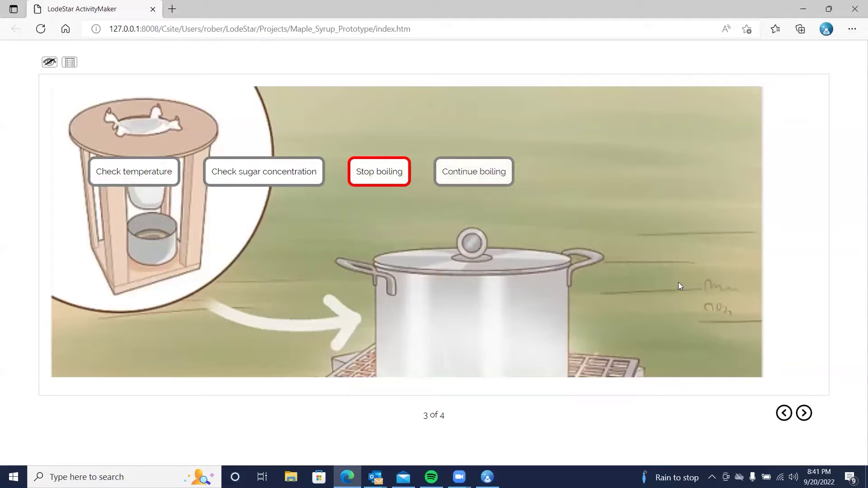
- On page 3 of the preview, test the temperature and sugar concentration checks and continue boiling again
click(127, 179)
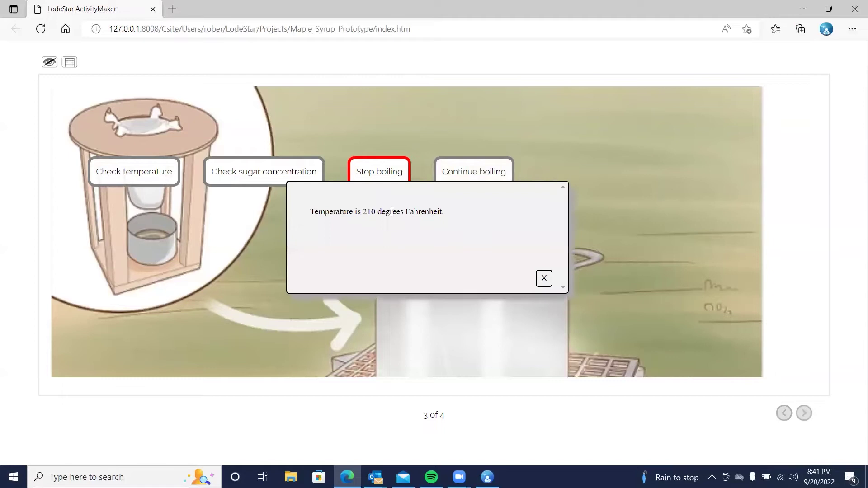
click(545, 279)
click(261, 179)
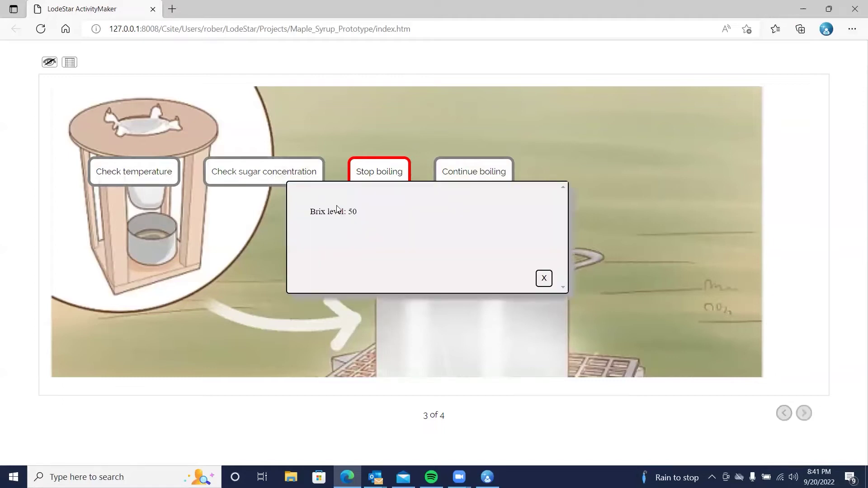
click(539, 278)
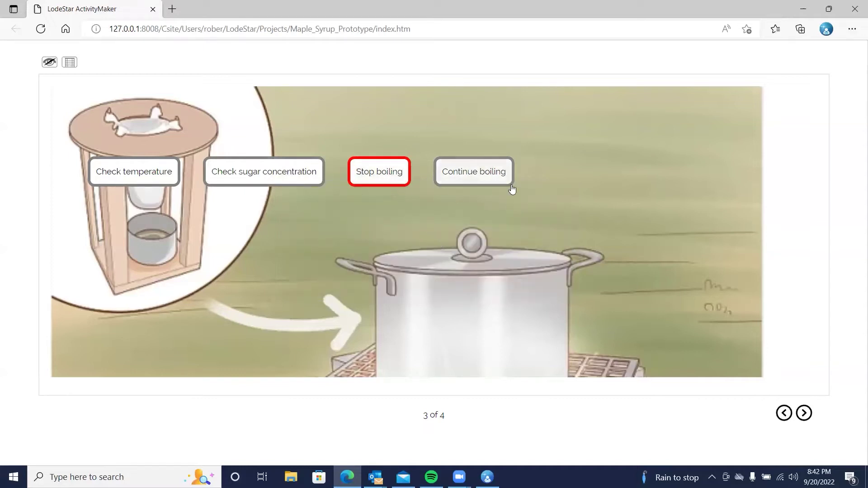
click(499, 172)
click(544, 278)
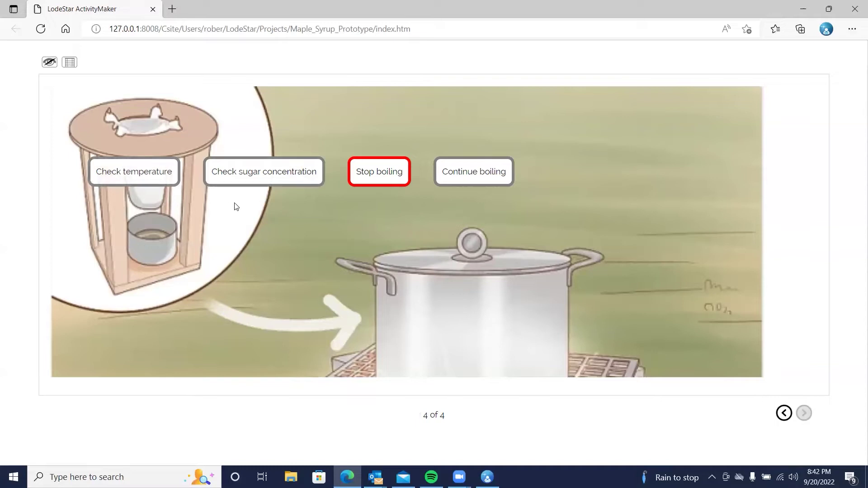
- On page 4 of the preview, check the temperature and sugar concentration, and stop boiling
click(140, 175)
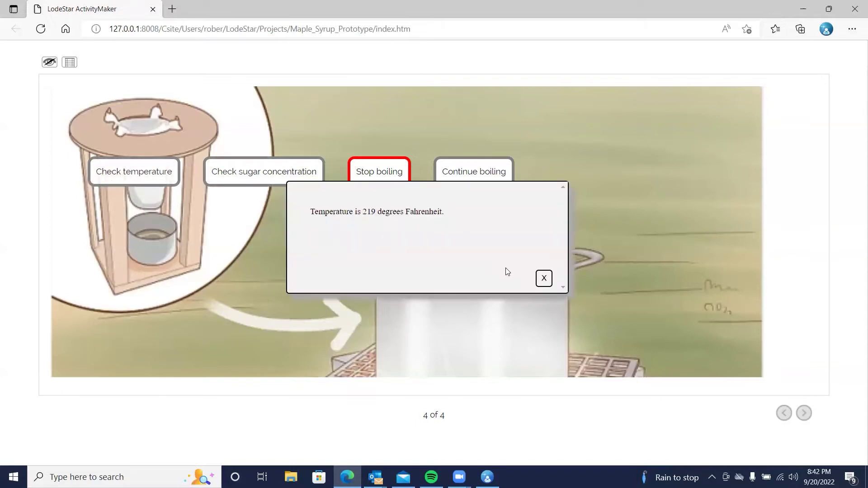
click(543, 280)
click(253, 172)
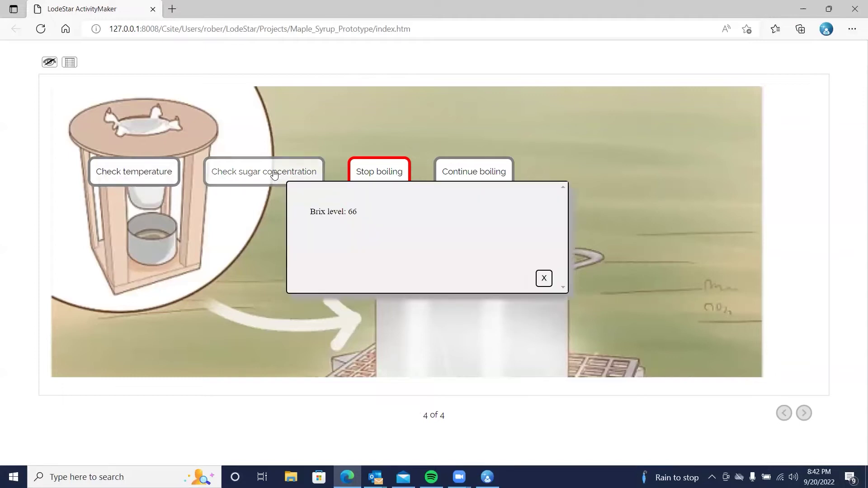
click(545, 279)
click(368, 180)
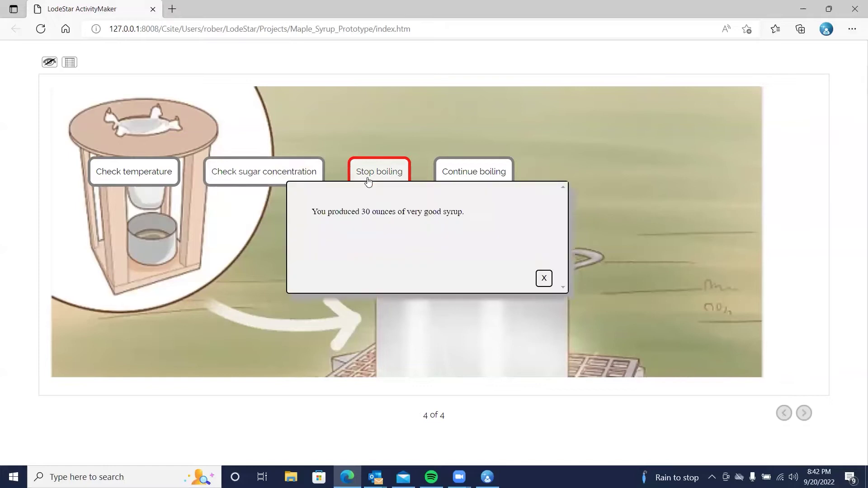
click(544, 279)
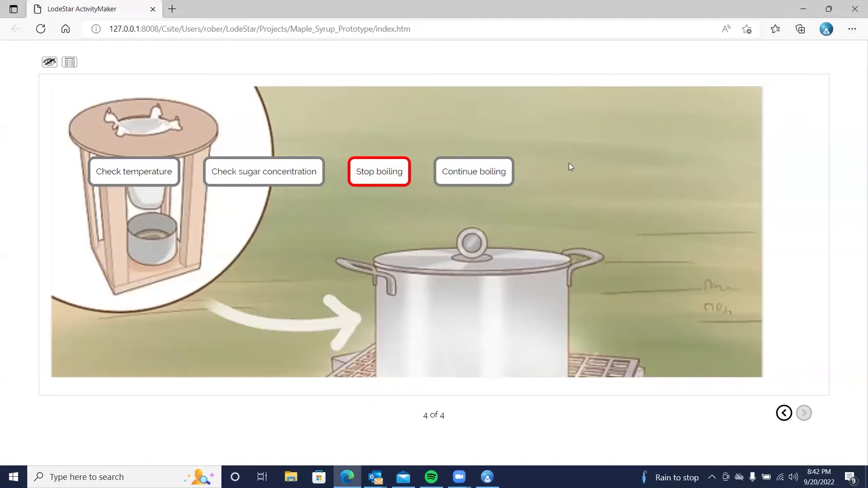
- Return to LodeStar from the browser preview and close the Maple_Syrup_Prototype project
click(802, 8)
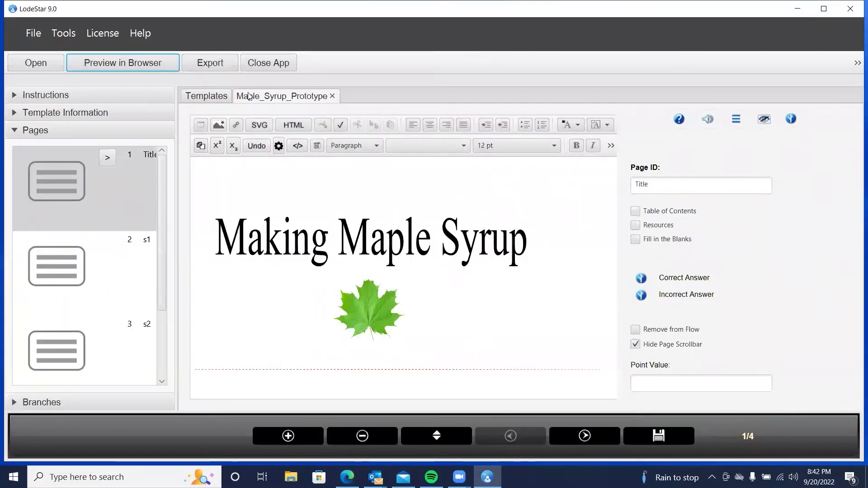
click(334, 98)
click(420, 201)
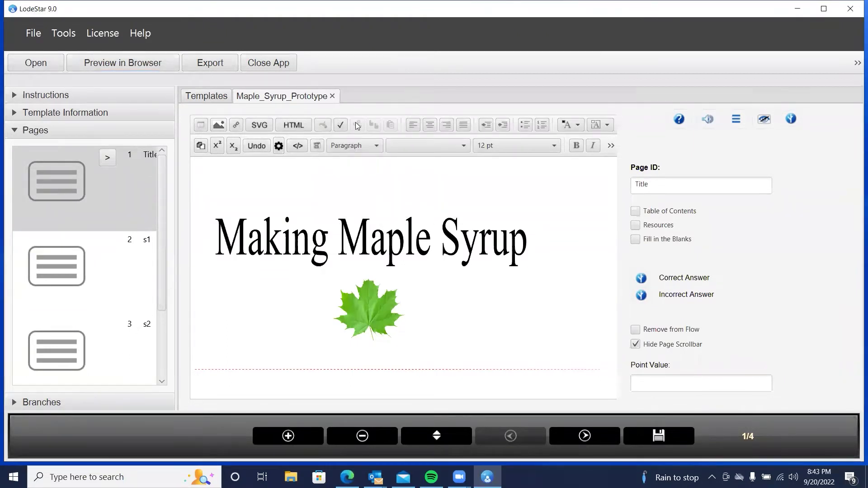
click(333, 97)
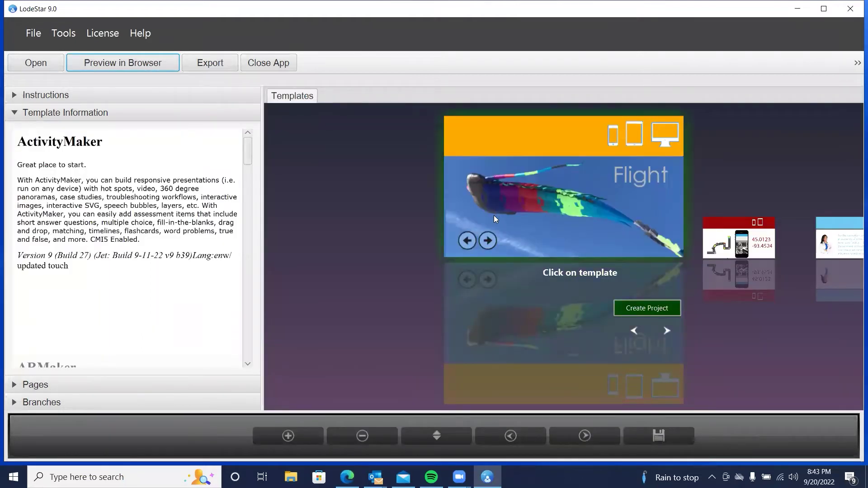
- Create a project titled "junk functional prototype v2" from the ActivityMaker template
click(534, 197)
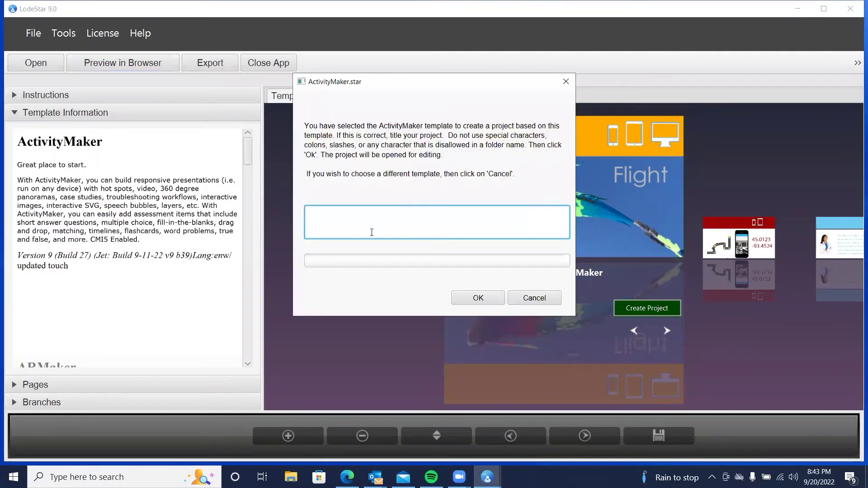
text(junk proto)
key(BackSpace)
key(BackSpace)
key(BackSpace)
text(functional prototype v2)
click(479, 299)
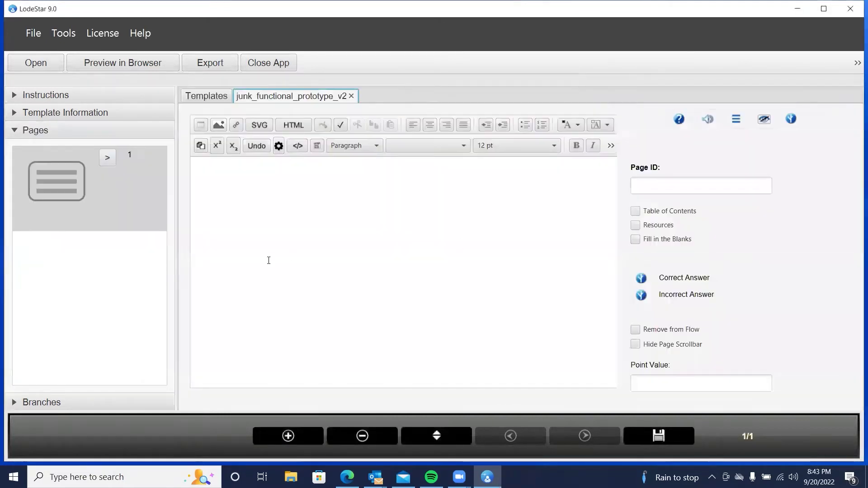
- Start an SVG drawing on the first page and add the text "My Text"
click(244, 232)
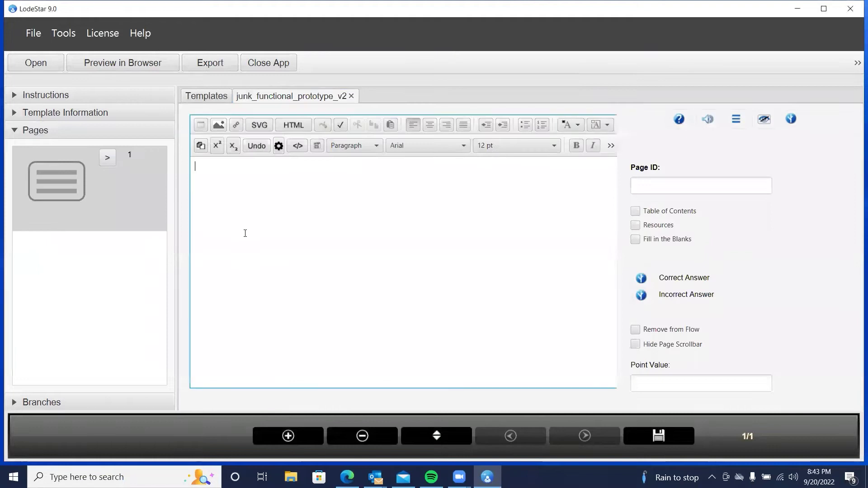
click(259, 126)
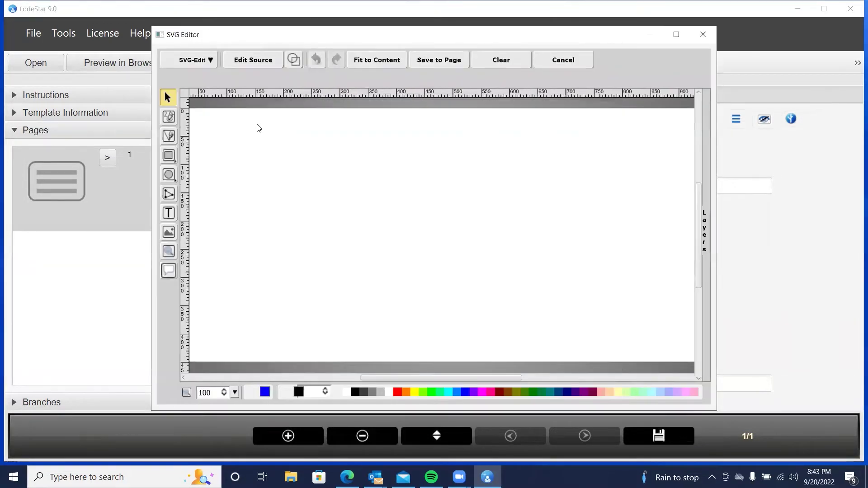
click(168, 212)
click(298, 216)
text(My Text)
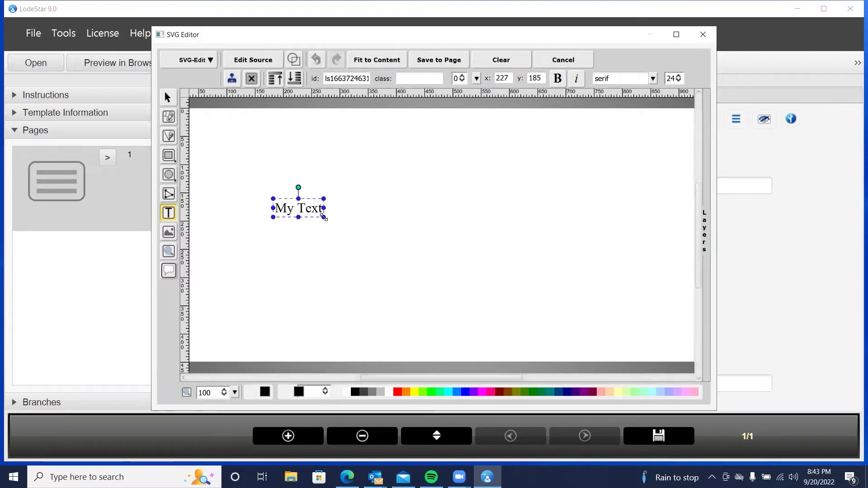
- Enlarge the "My Text" object to about 520 px wide and place it in the upper part of the canvas
drag(323, 217, 583, 263)
drag(522, 258, 536, 219)
click(489, 267)
drag(472, 210, 450, 215)
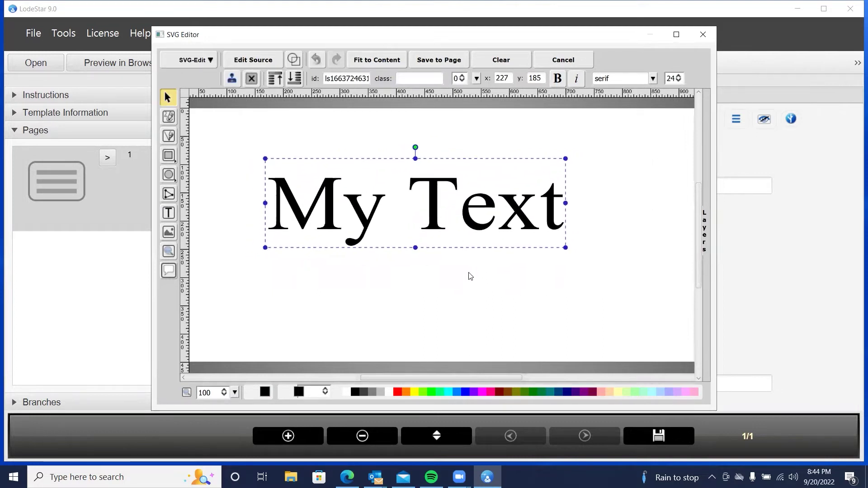
click(453, 279)
click(363, 209)
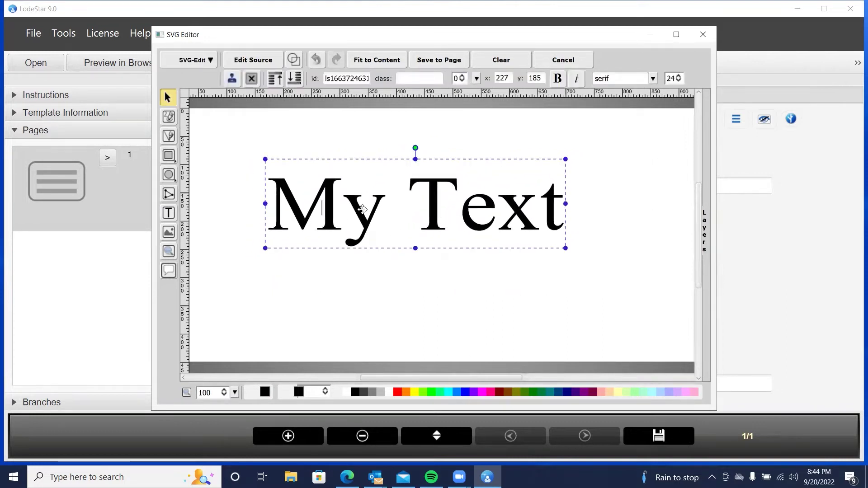
drag(443, 208, 439, 187)
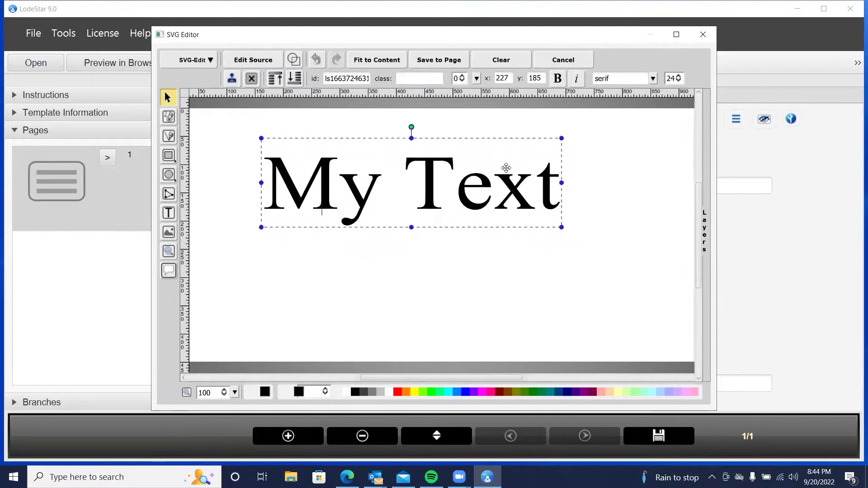
mouse_move(561, 228)
mouse_down()
mouse_move(610, 285)
mouse_move(565, 247)
mouse_move(557, 225)
mouse_up()
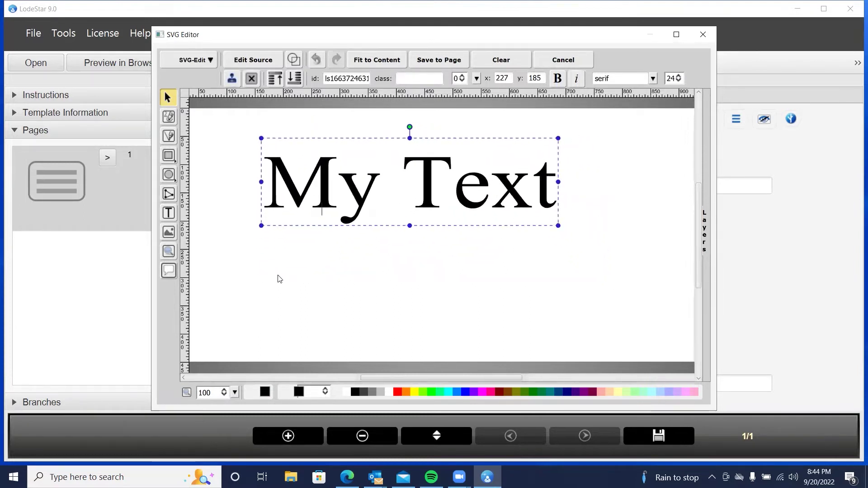
- Insert the maple.png image at about 200 by 150 px, centred below the "My Text" title
click(169, 233)
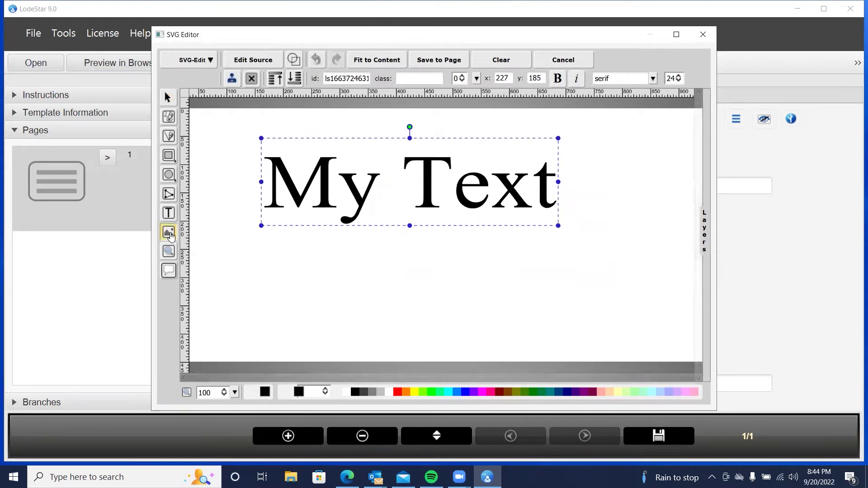
click(283, 259)
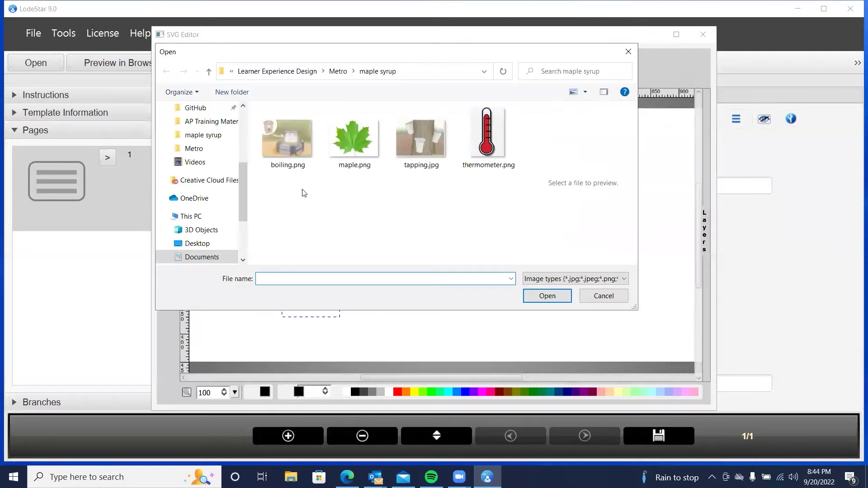
click(367, 162)
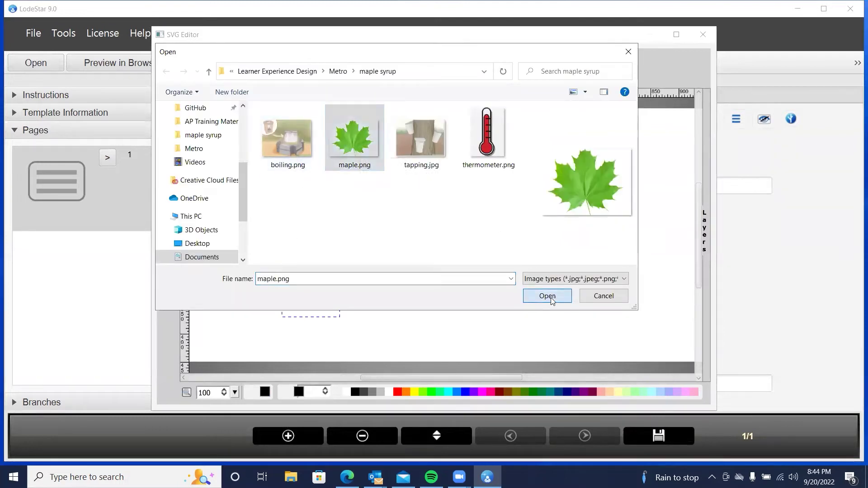
click(560, 297)
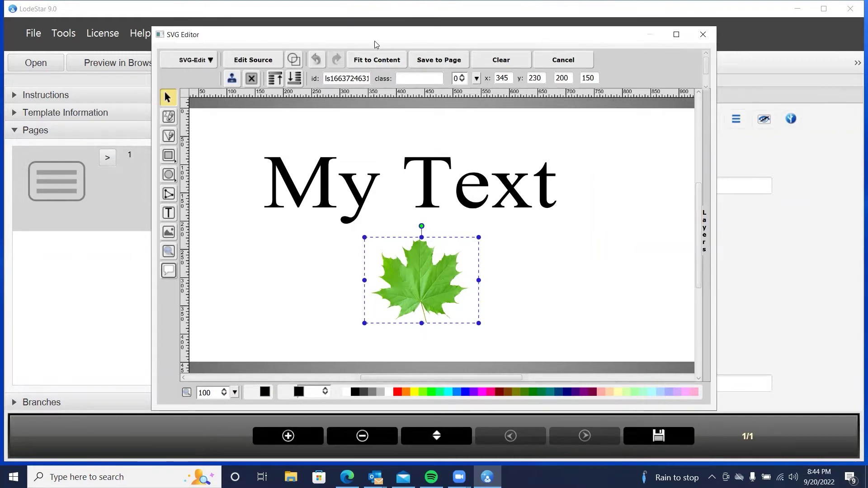
- Save the title drawing to the page fitted to its content and set its width to 90%
click(377, 59)
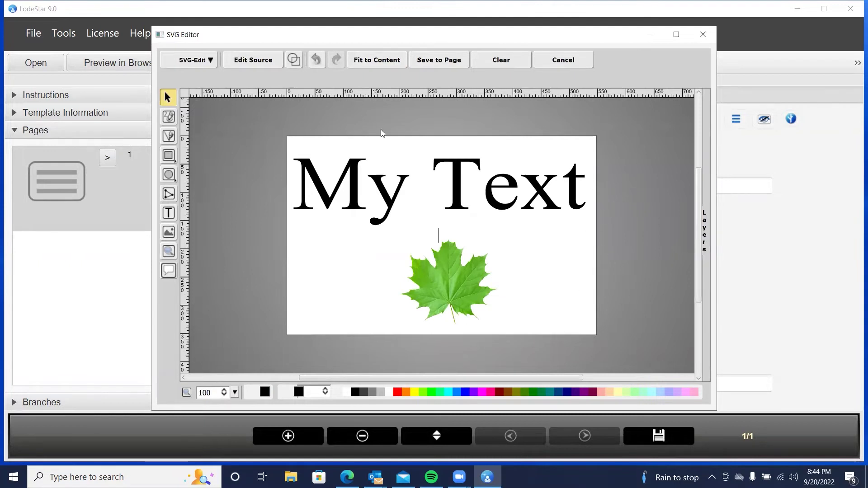
click(437, 62)
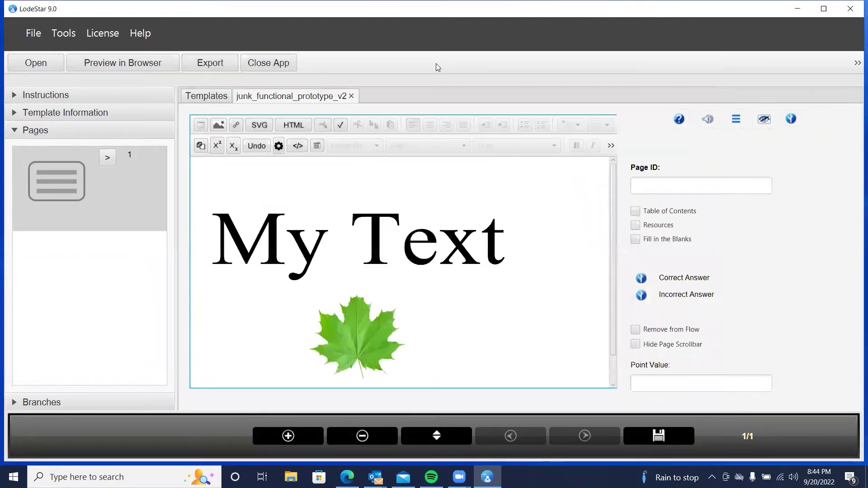
double_click(394, 250)
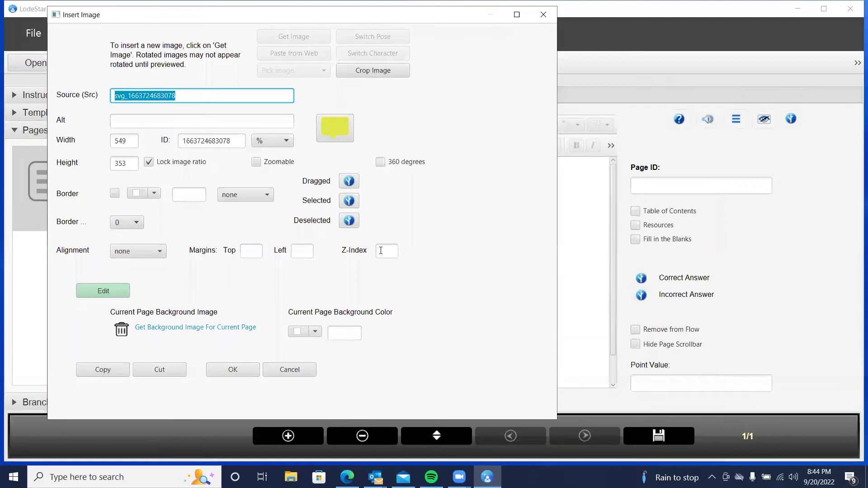
click(265, 144)
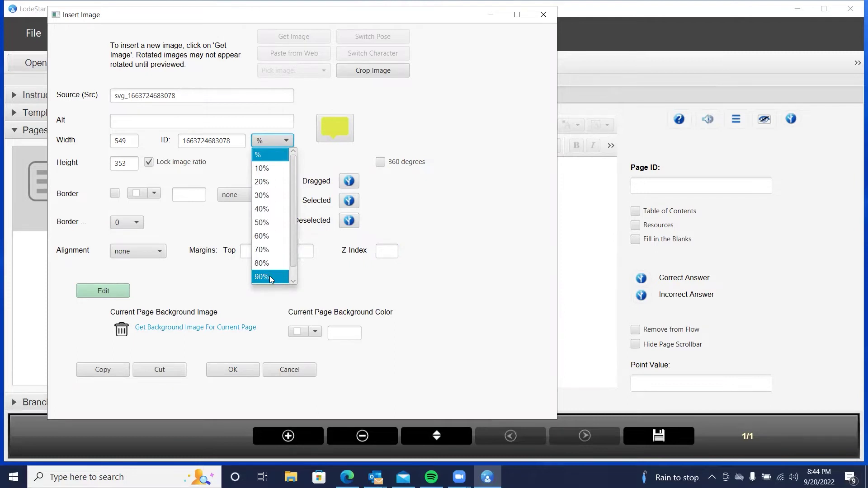
click(261, 277)
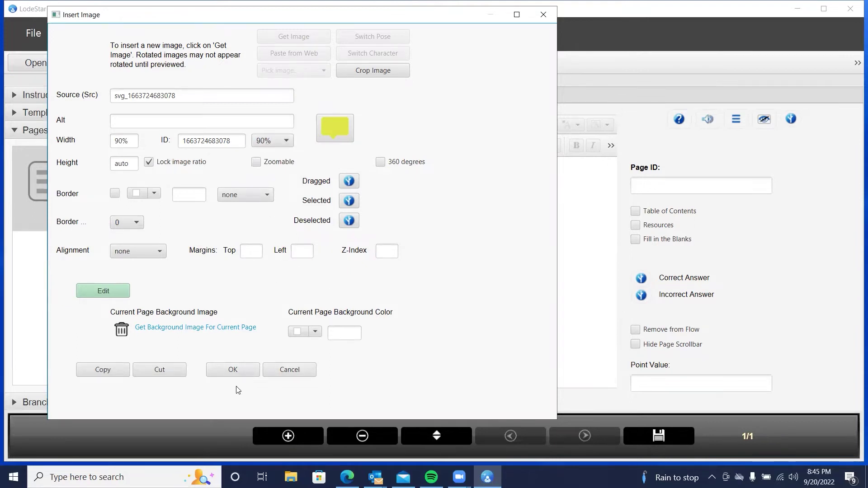
click(242, 367)
scroll(479, 307, down, 3)
scroll(480, 310, up, 2)
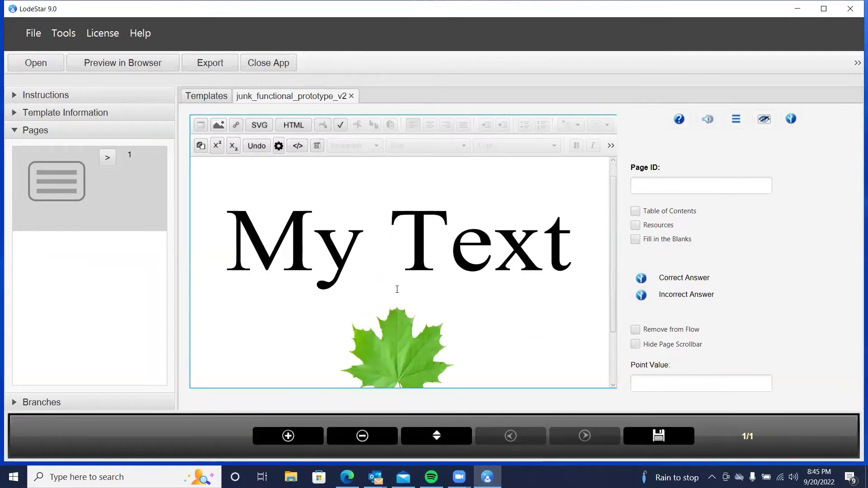
- Add a second page and draw a black rectangle in the upper-left area of a new SVG drawing on it
click(295, 438)
click(316, 251)
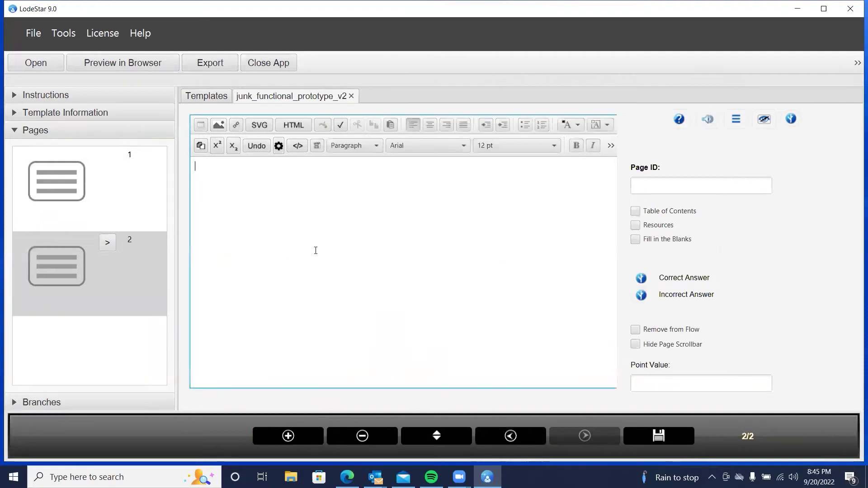
click(259, 126)
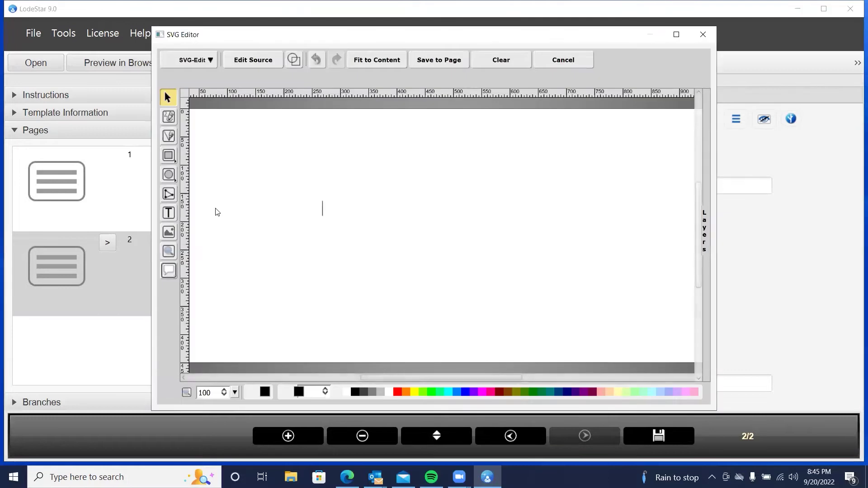
click(169, 156)
click(190, 151)
drag(218, 142, 360, 203)
- Draw a near-circular ellipse with radii of about 97 by 90 px in the upper-right area of the canvas and fill it yellow
click(168, 175)
drag(547, 177, 604, 232)
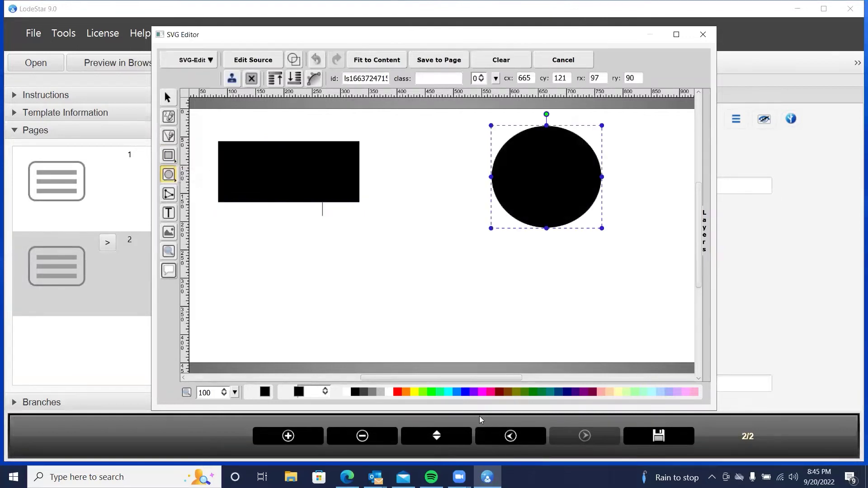
click(414, 392)
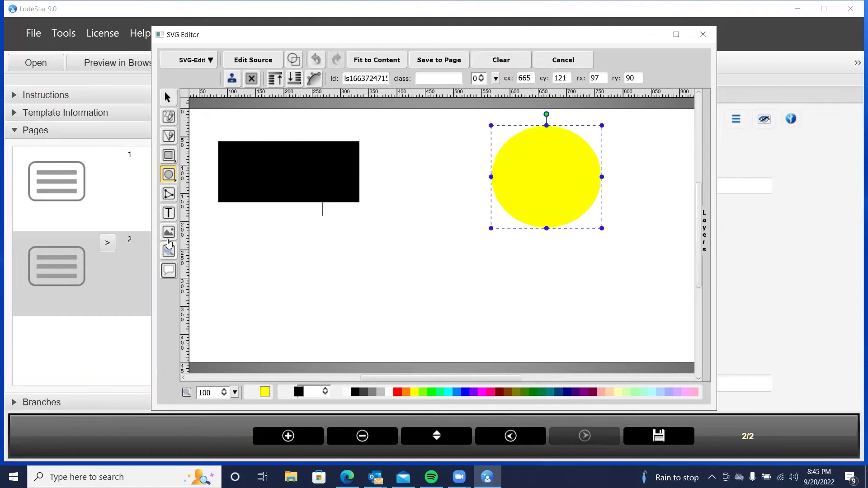
- Draw a long, thin bar about 602 by 26 px across the lower part of the canvas and fill it light gray
click(168, 155)
drag(284, 311, 624, 326)
drag(594, 407, 583, 406)
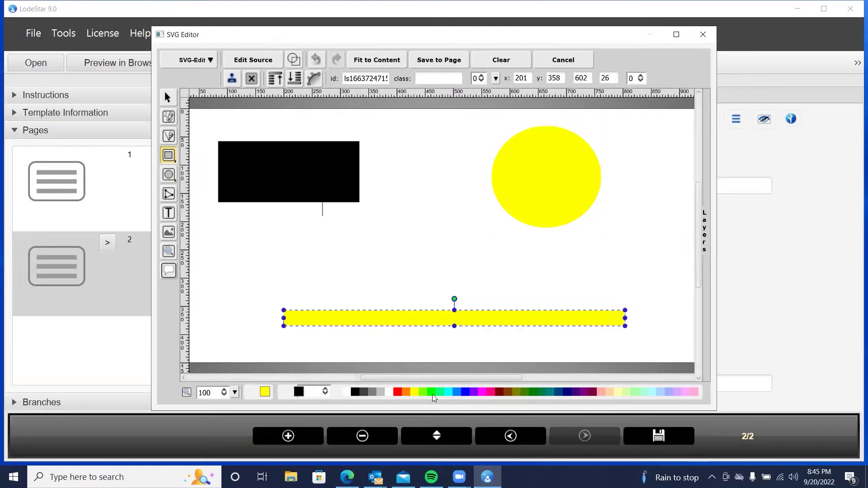
click(379, 394)
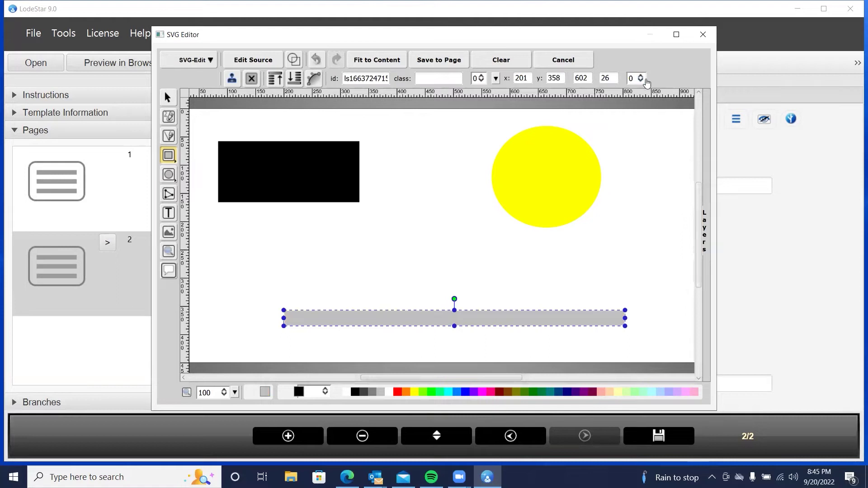
- Round the gray bar's corners with a corner radius of 12
click(641, 77)
click(640, 77)
click(641, 77)
click(640, 76)
click(640, 77)
click(641, 77)
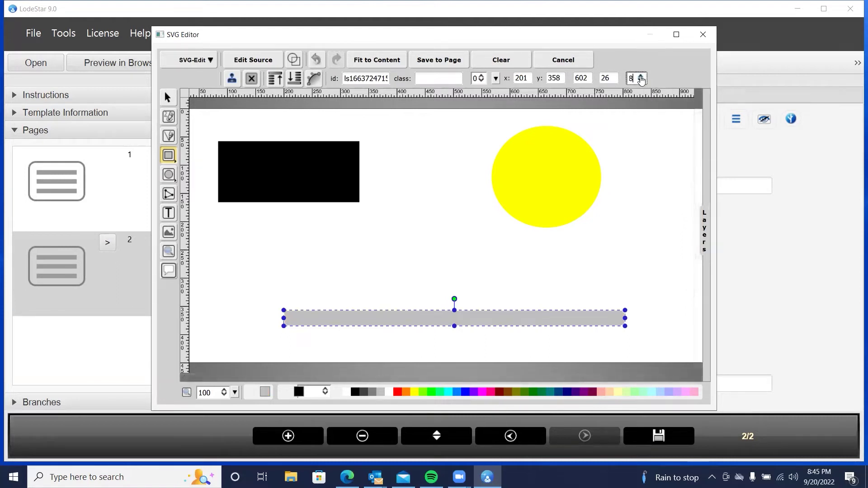
click(640, 77)
click(641, 76)
click(641, 77)
click(641, 77)
click(640, 77)
click(641, 77)
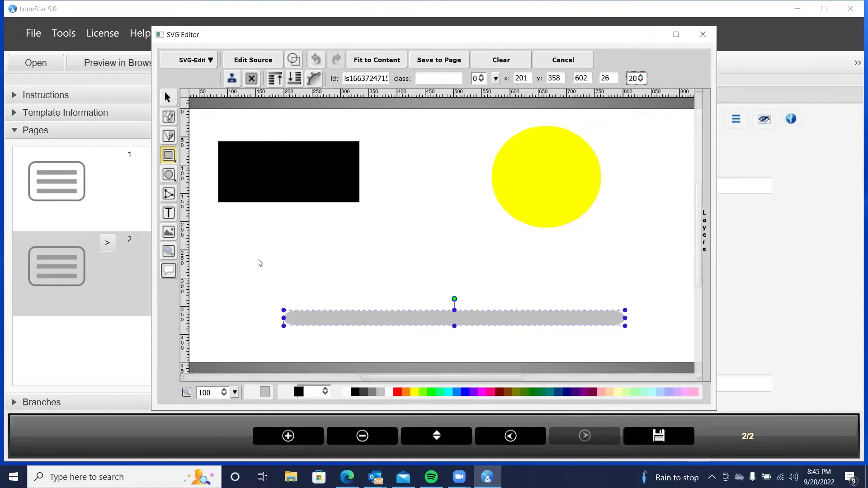
click(641, 76)
click(640, 81)
click(641, 80)
click(641, 80)
click(641, 80)
click(641, 80)
click(641, 81)
- Draw a black circle with a radius of about 22 px and place it on the gray bar near its left end as a slider knob
click(171, 177)
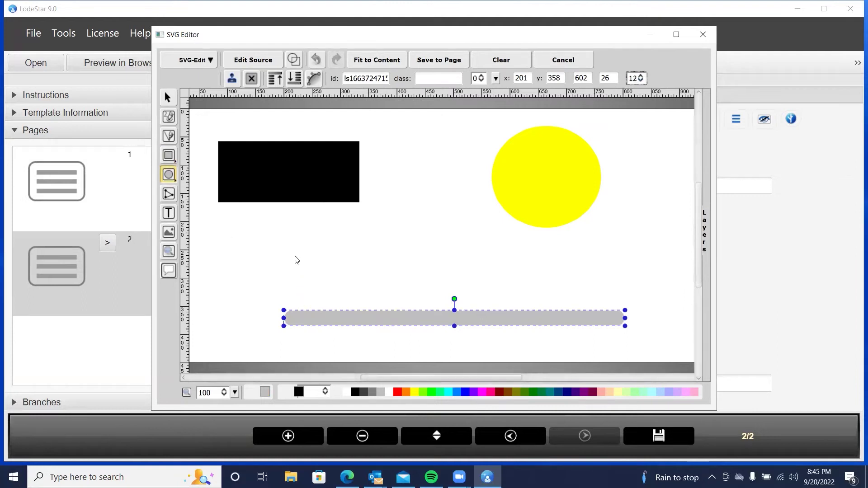
drag(293, 253, 302, 263)
click(358, 389)
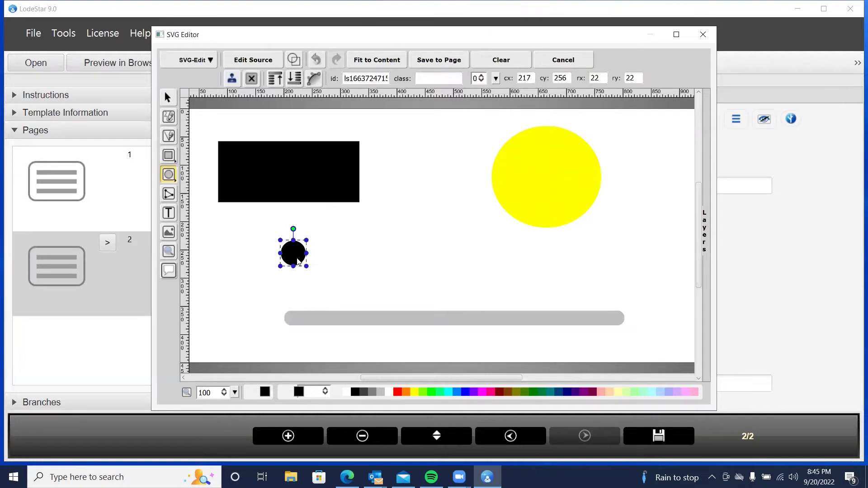
click(297, 259)
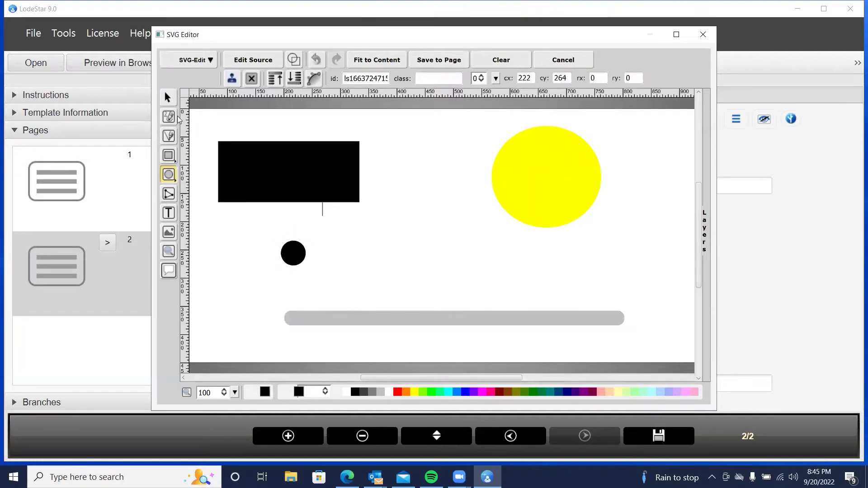
click(167, 98)
drag(293, 257, 316, 317)
click(425, 334)
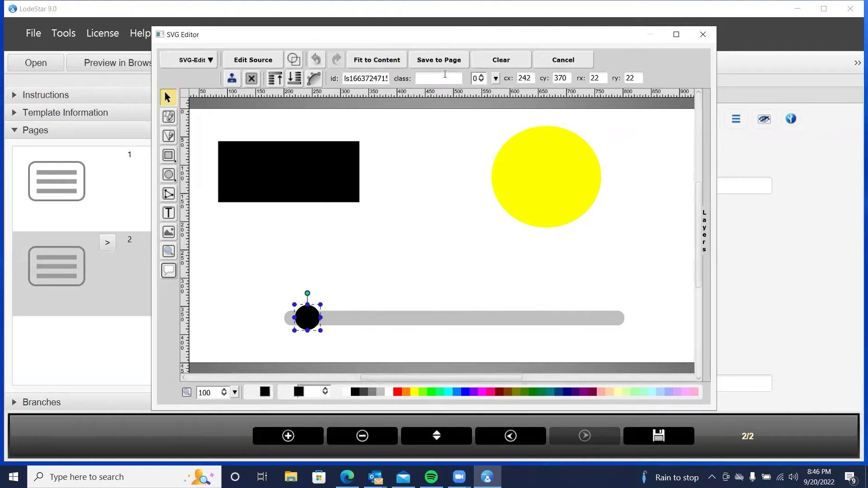
- Save the slider drawing to the second page fitted to its content and set its width to 80%
click(360, 64)
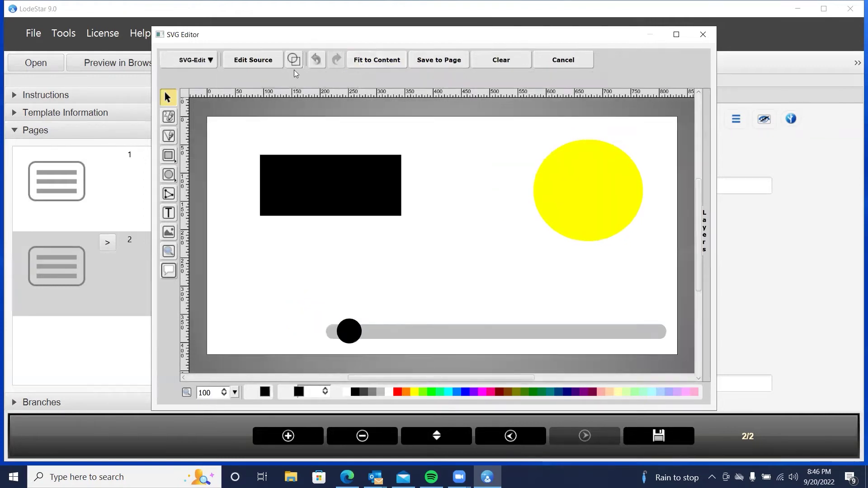
click(436, 64)
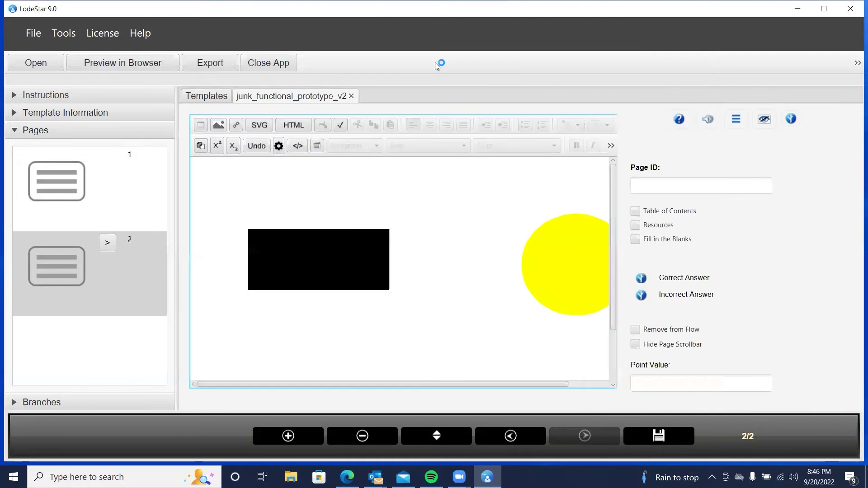
double_click(306, 221)
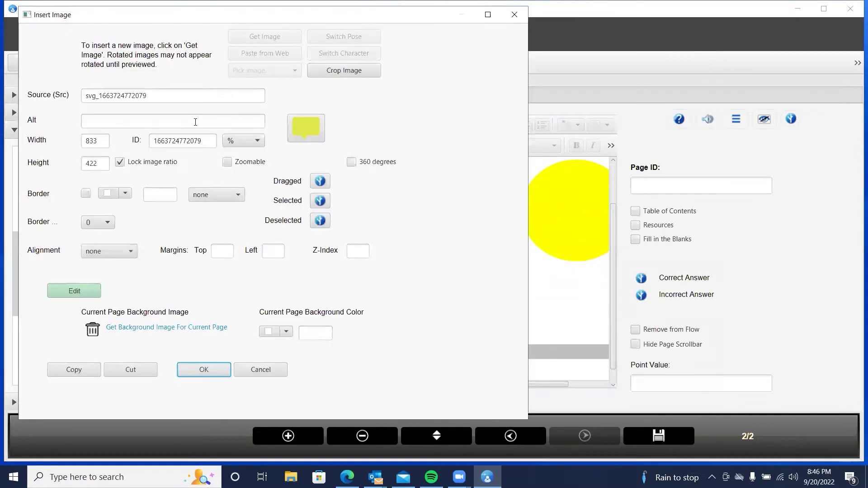
click(242, 141)
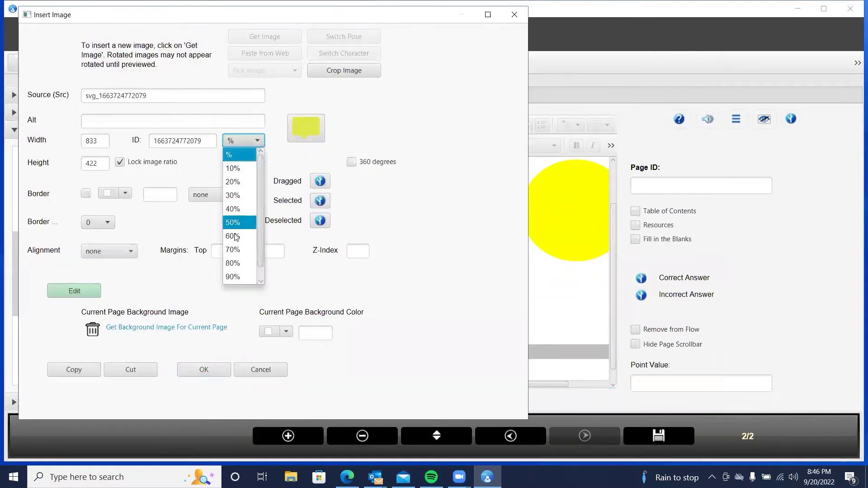
click(231, 266)
click(204, 369)
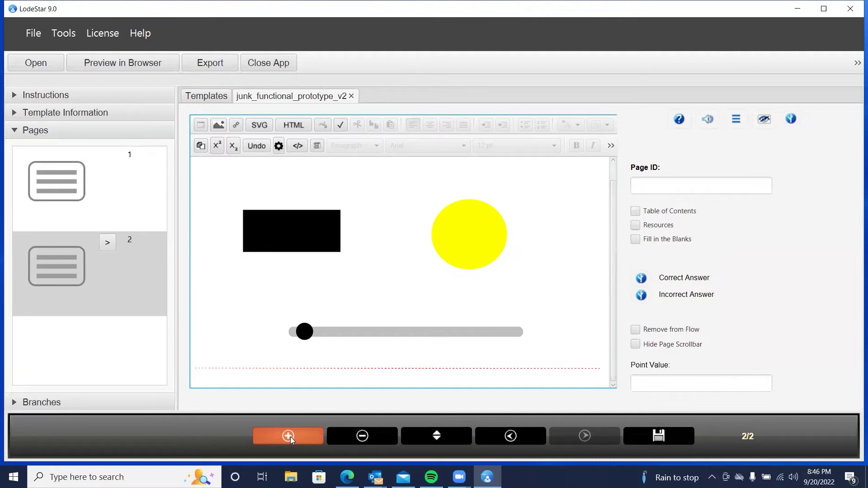
- Add a third page and browse the available page types for it, keeping the Text type
click(290, 437)
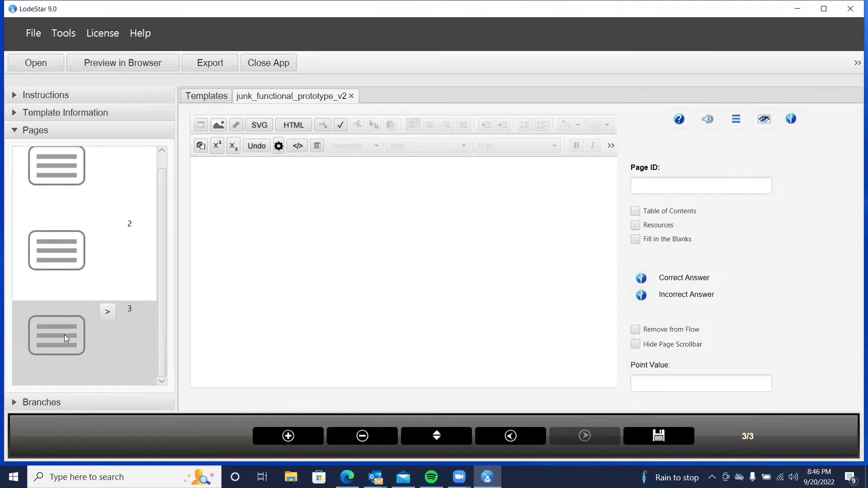
click(107, 312)
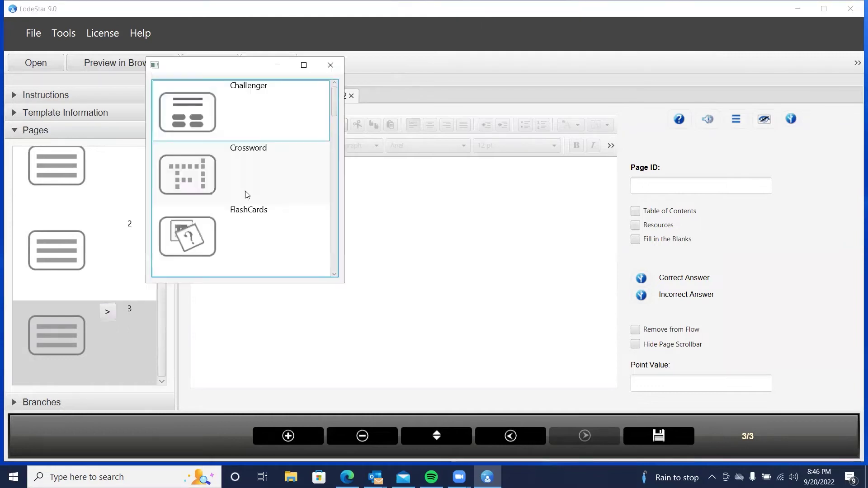
drag(333, 106, 341, 207)
scroll(273, 213, down, 5)
scroll(273, 215, up, 2)
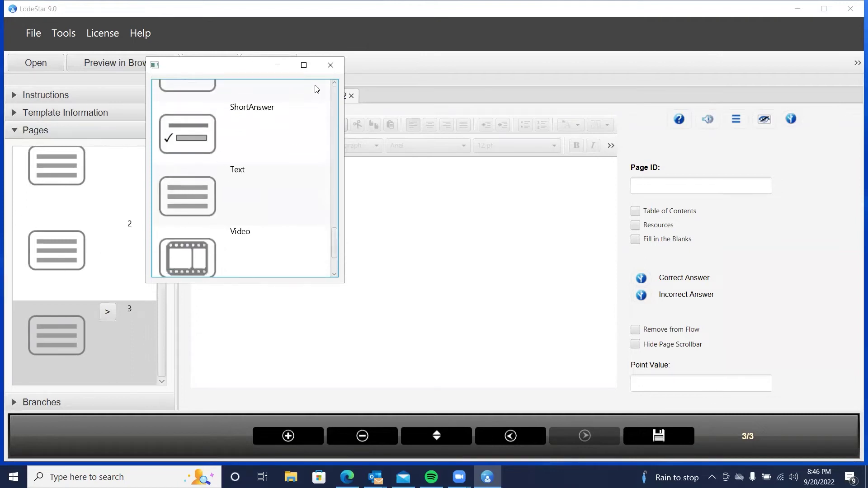
click(330, 65)
- Load tapping.jpg from the maple syrup folder as a new image for page 3, with its size optimized
click(323, 204)
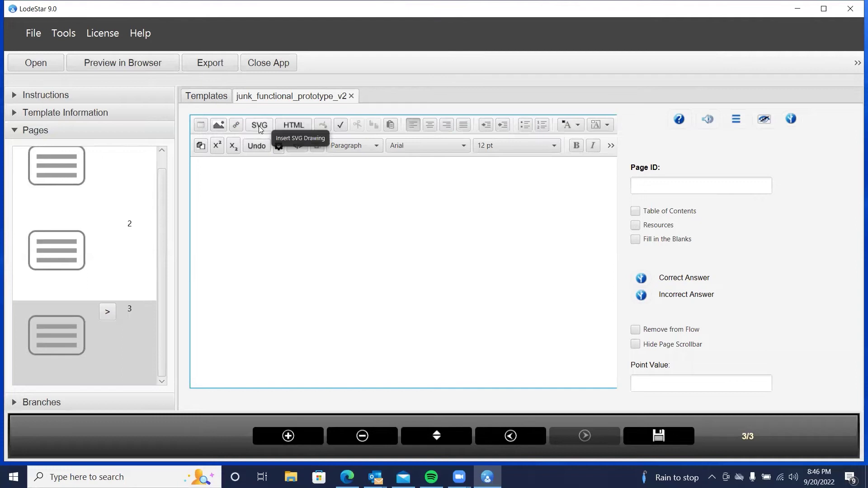
click(220, 123)
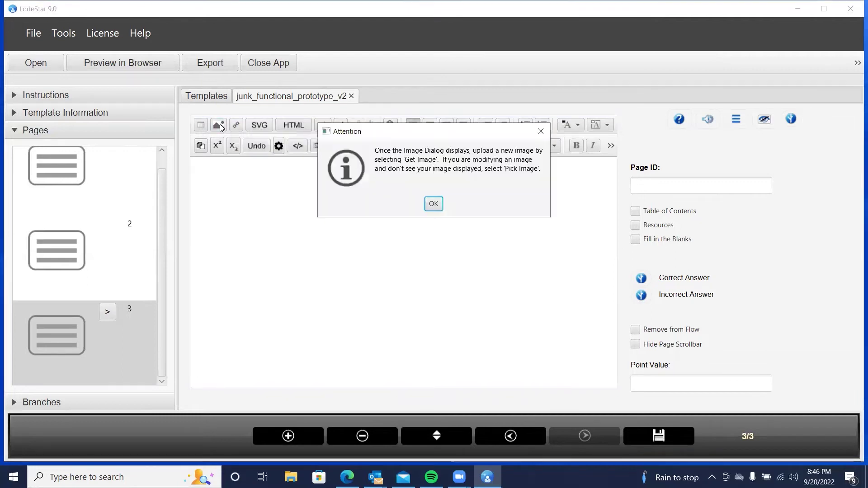
click(434, 204)
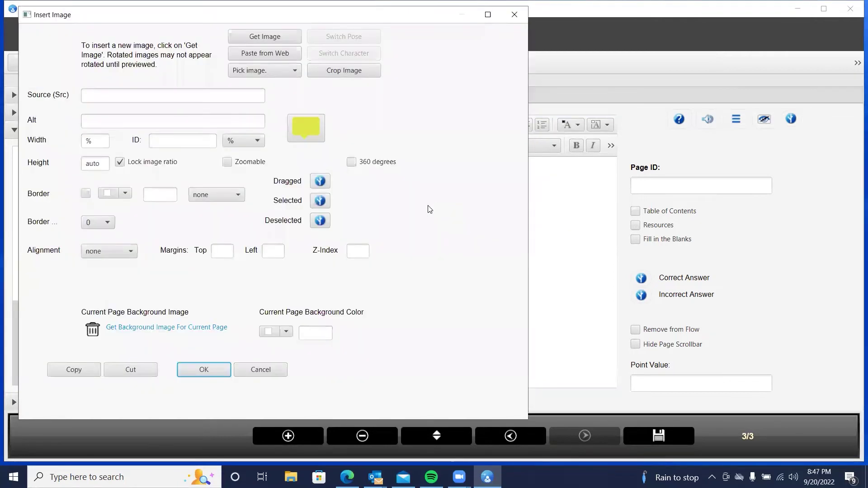
click(249, 37)
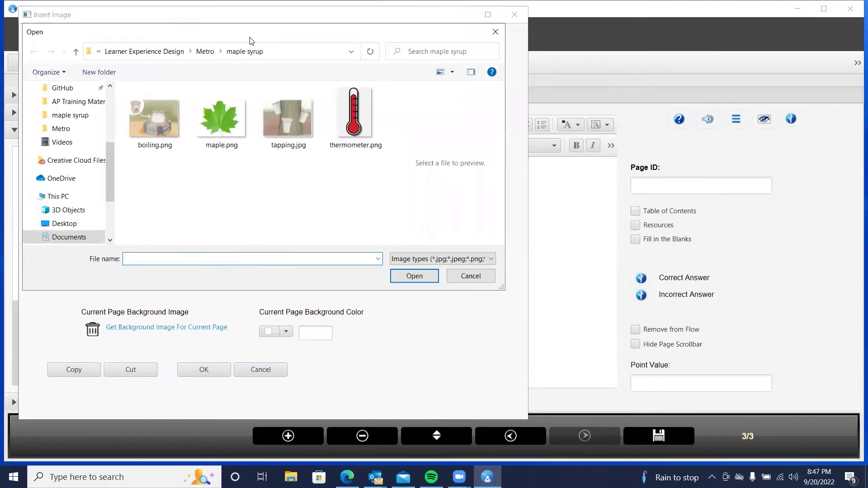
click(300, 122)
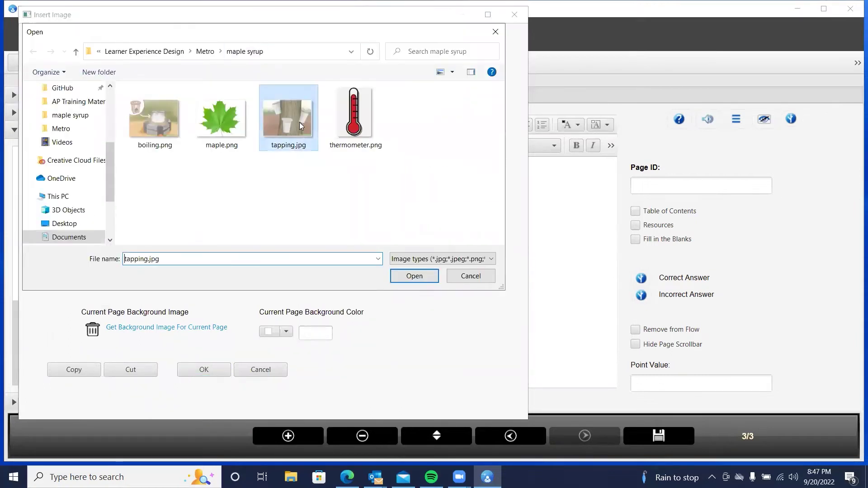
click(406, 276)
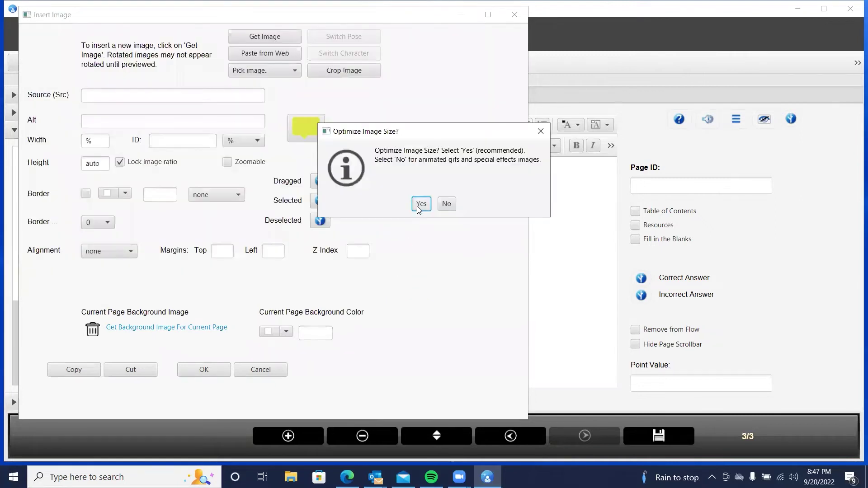
click(421, 204)
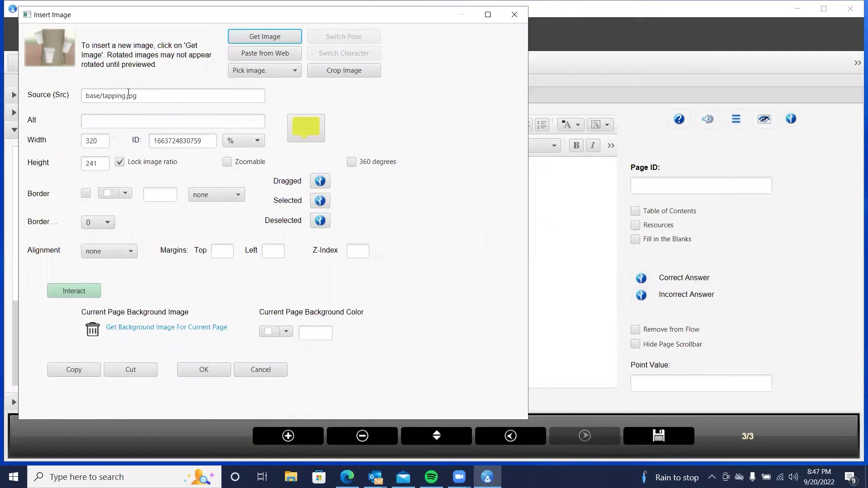
- Set the tapping image's width to 80% and insert it on page 3
click(236, 142)
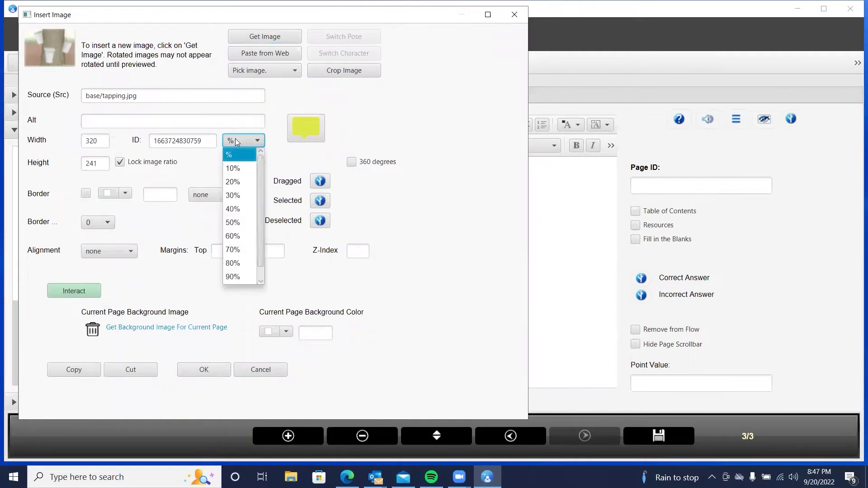
click(245, 263)
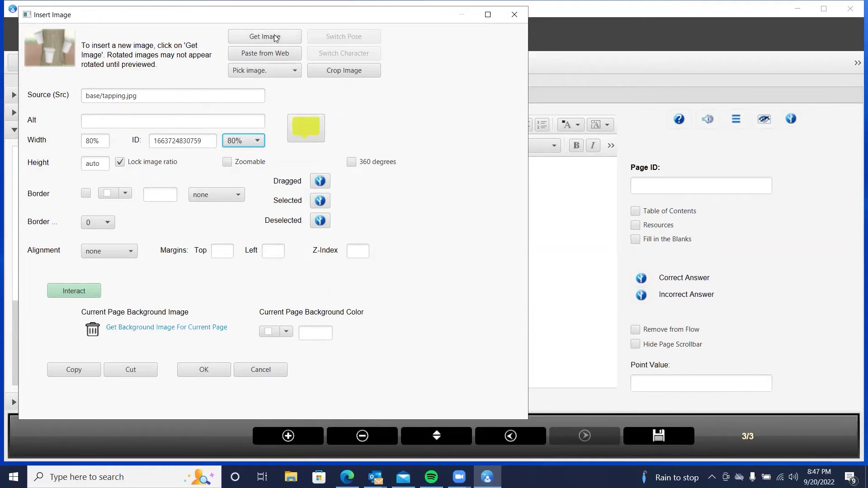
click(260, 38)
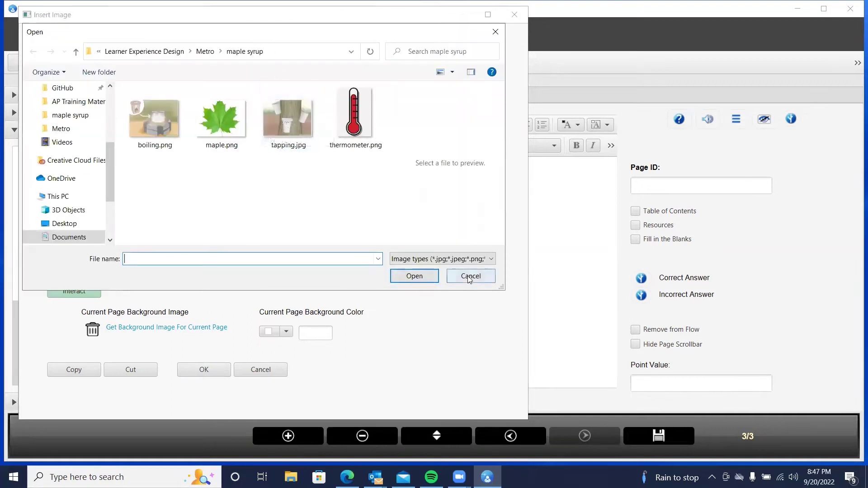
double_click(287, 117)
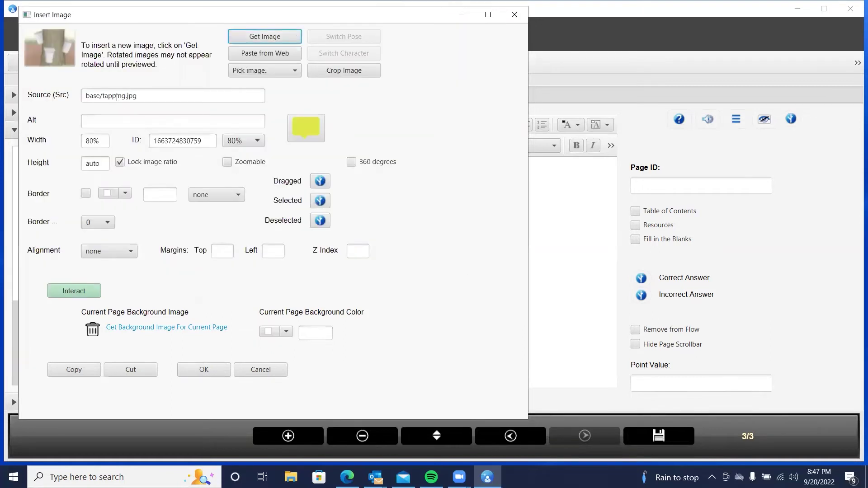
click(250, 139)
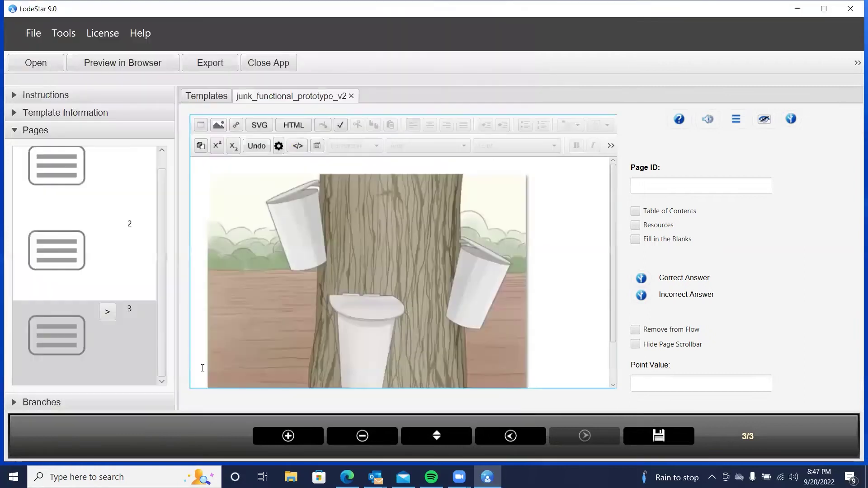
scroll(475, 279, down, 1)
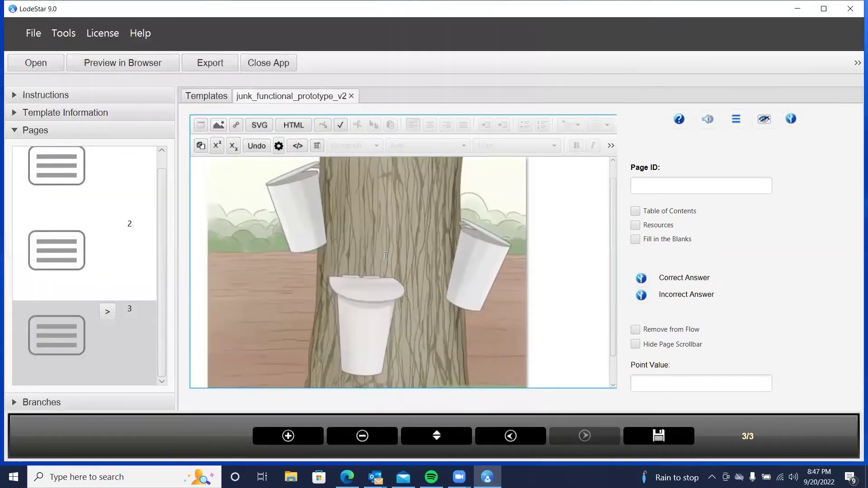
scroll(385, 256, up, 1)
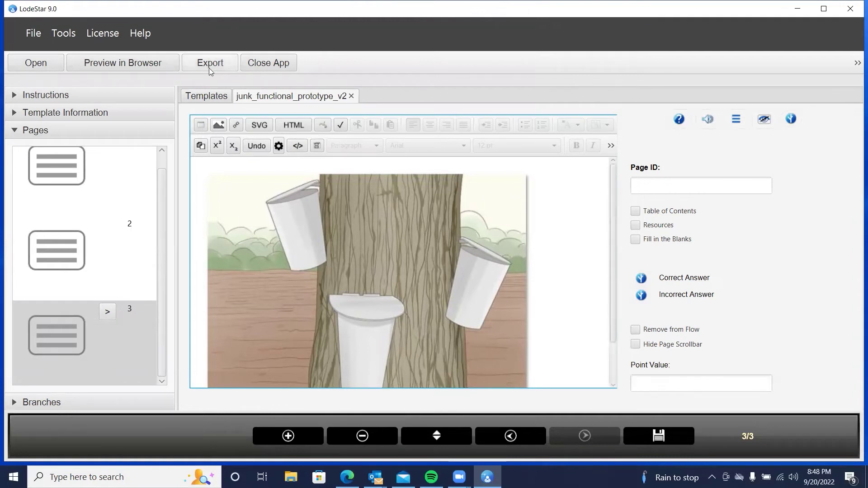
- Add a fourth page and start inserting an image from file on it
click(289, 432)
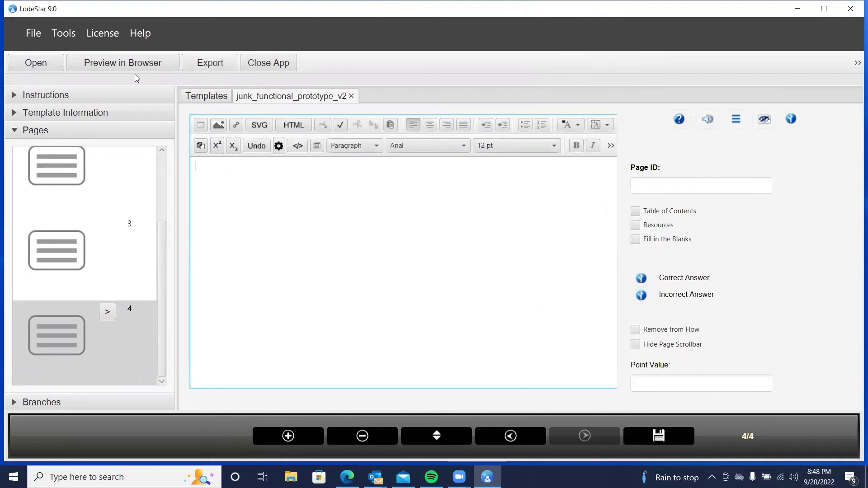
click(219, 125)
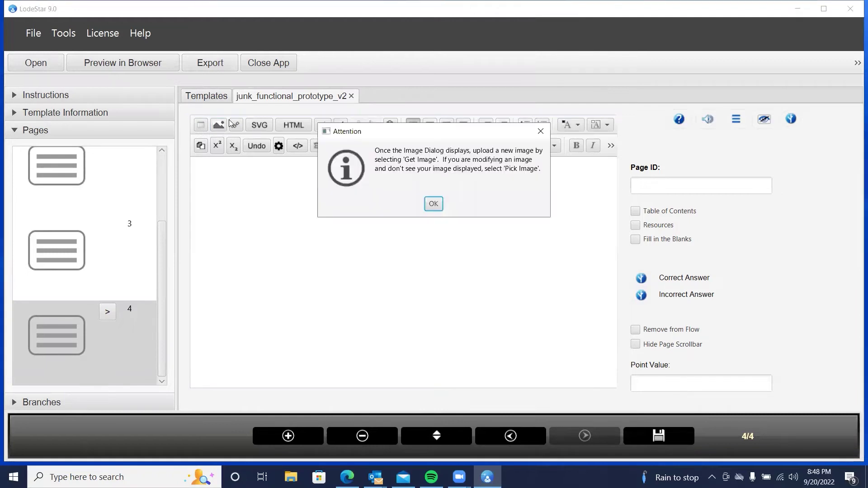
click(432, 204)
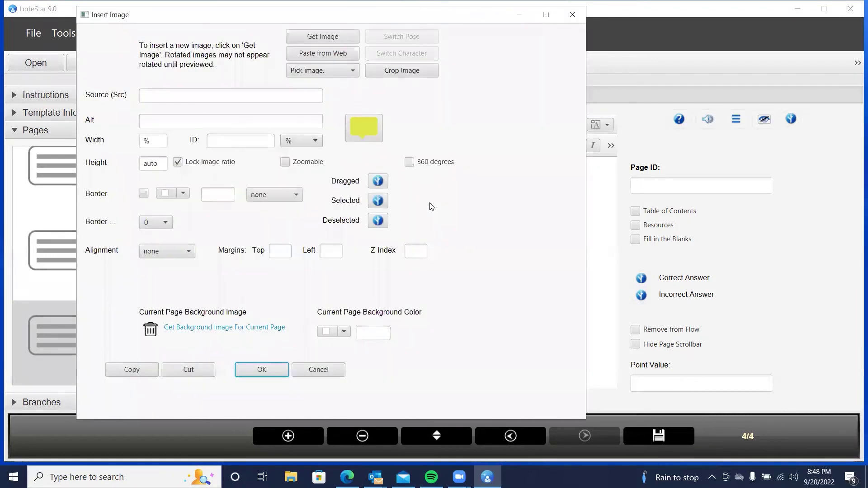
click(313, 36)
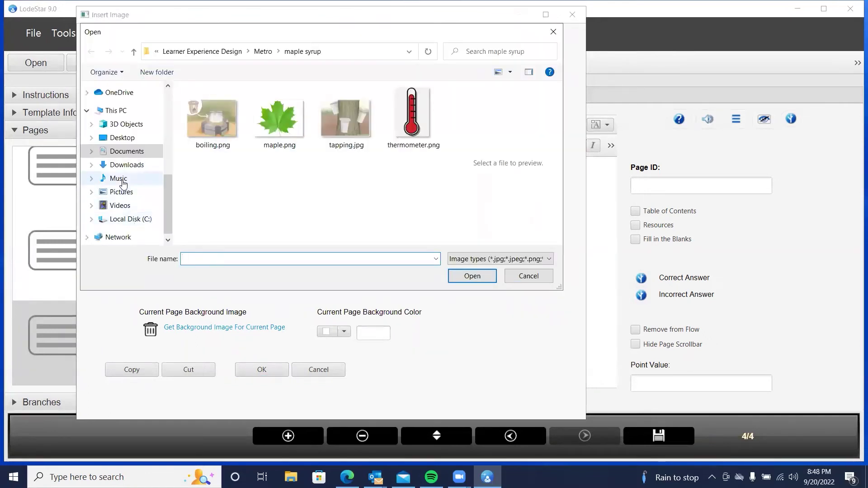
- Browse to the Metro folder inside GitHub > Train-The-Trainer > Learner Experience Design
scroll(125, 183, up, 3)
scroll(126, 182, up, 2)
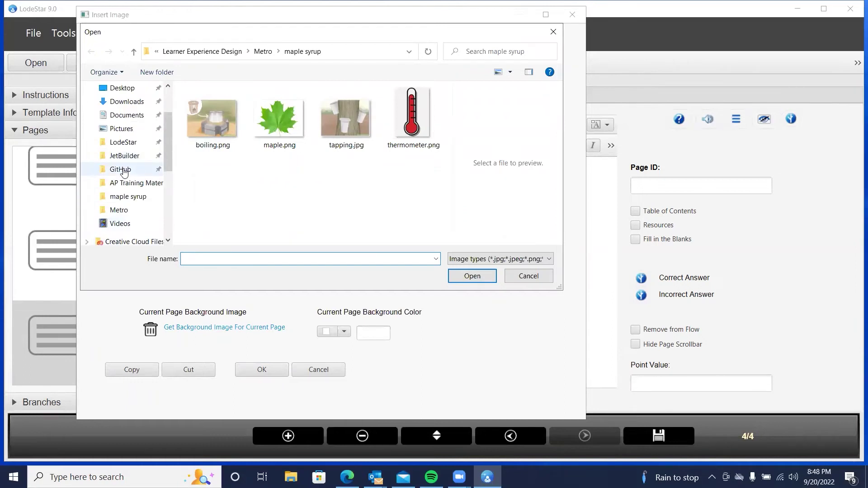
click(122, 170)
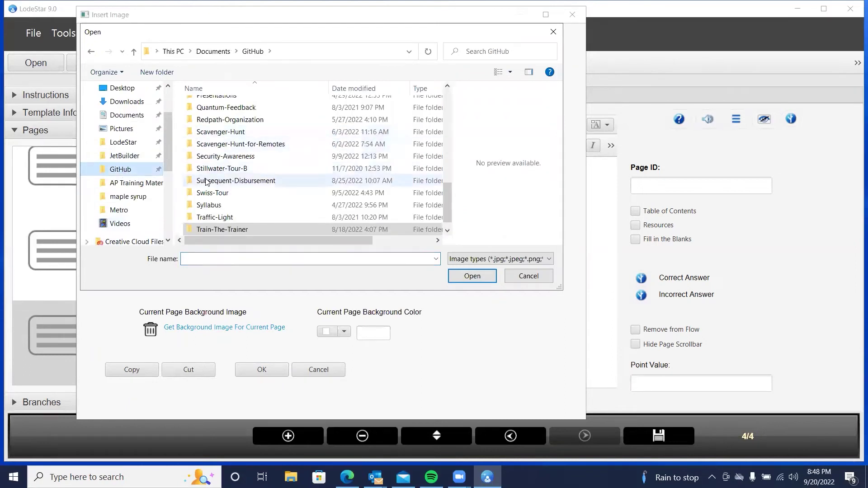
double_click(210, 231)
scroll(234, 139, down, 1)
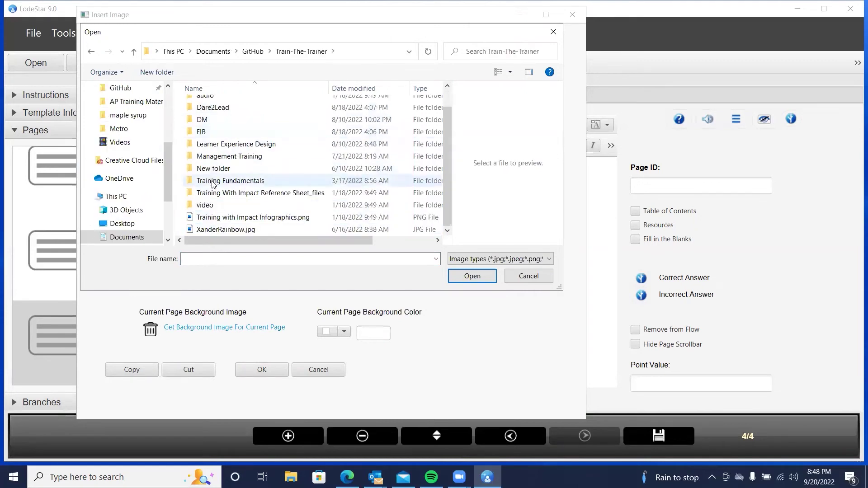
scroll(209, 143, up, 1)
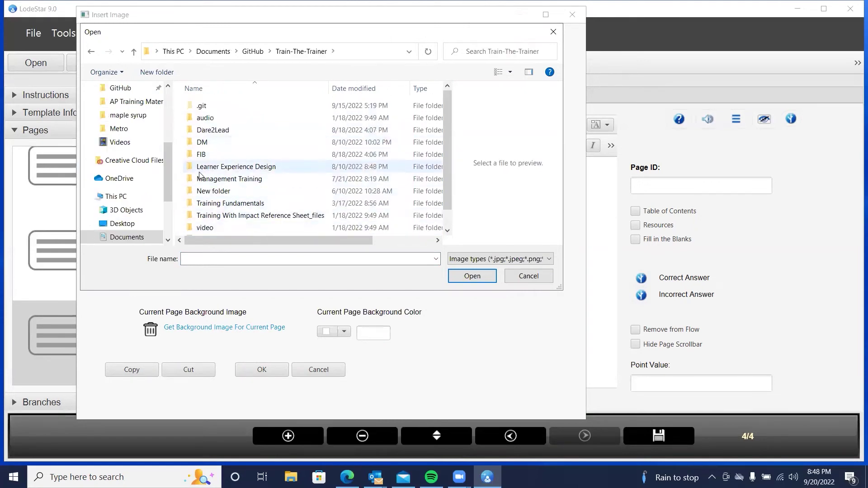
scroll(207, 132, down, 1)
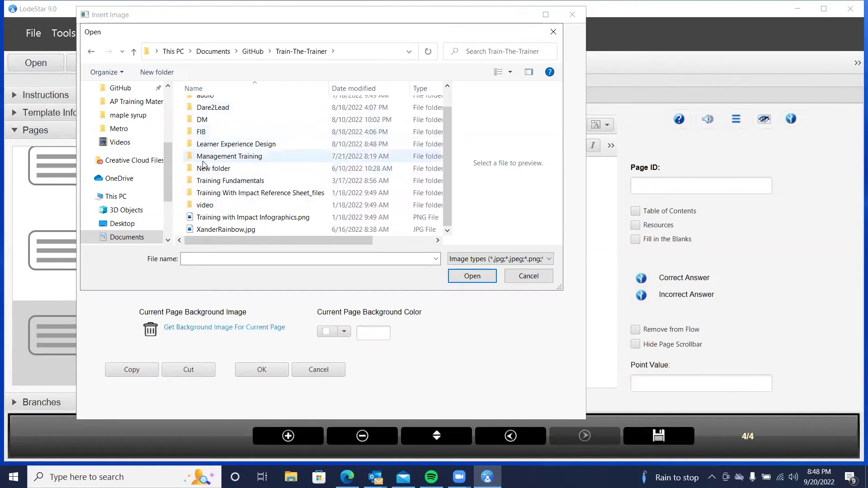
double_click(220, 145)
double_click(207, 130)
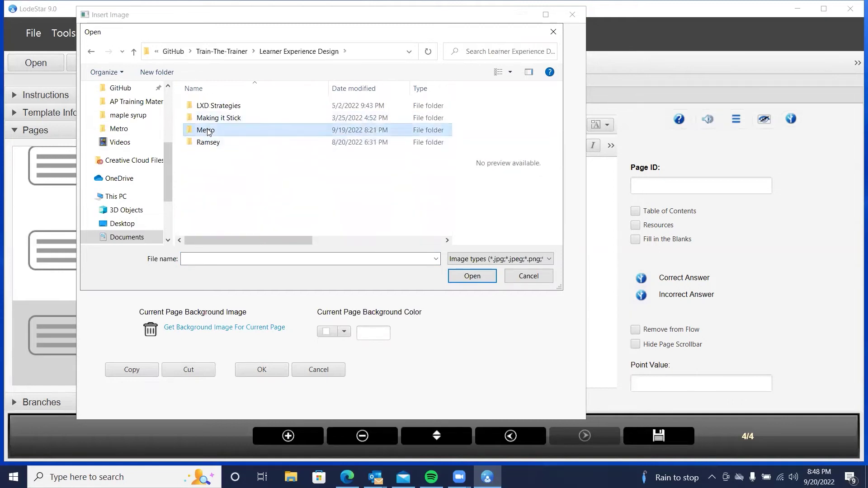
- Load the image "Intro to Learner Experience Design v3.png" with its size optimized
scroll(235, 137, down, 1)
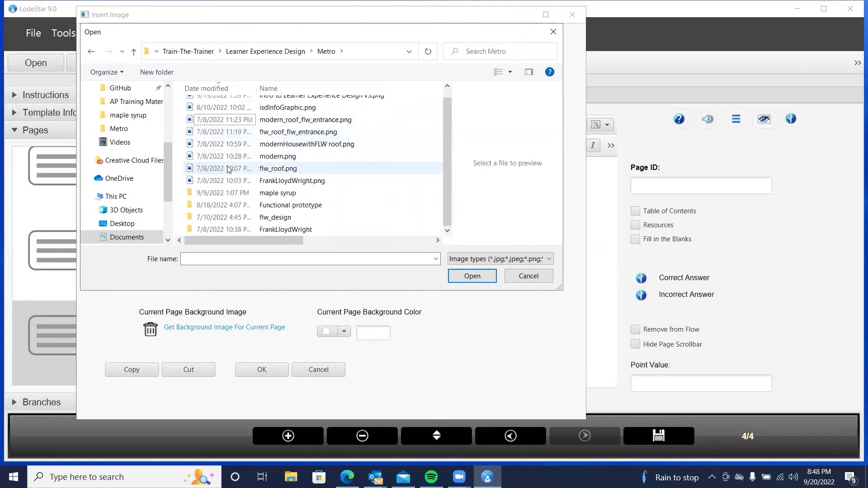
scroll(221, 154, up, 1)
click(283, 109)
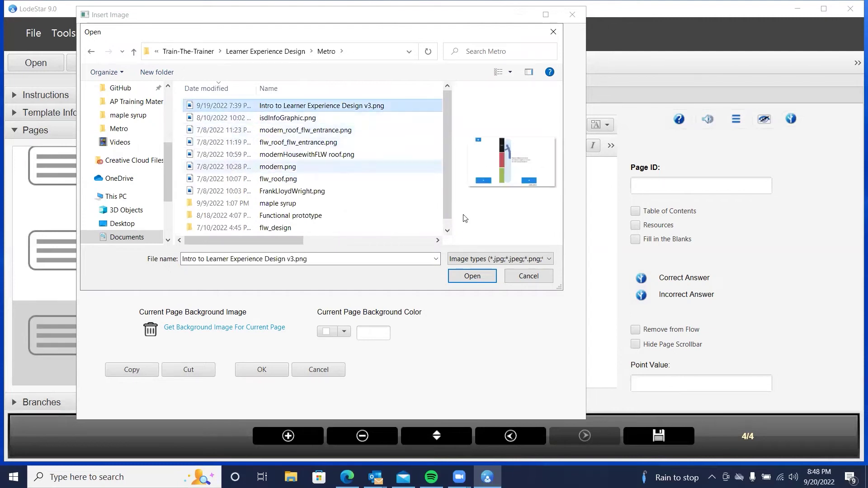
click(472, 276)
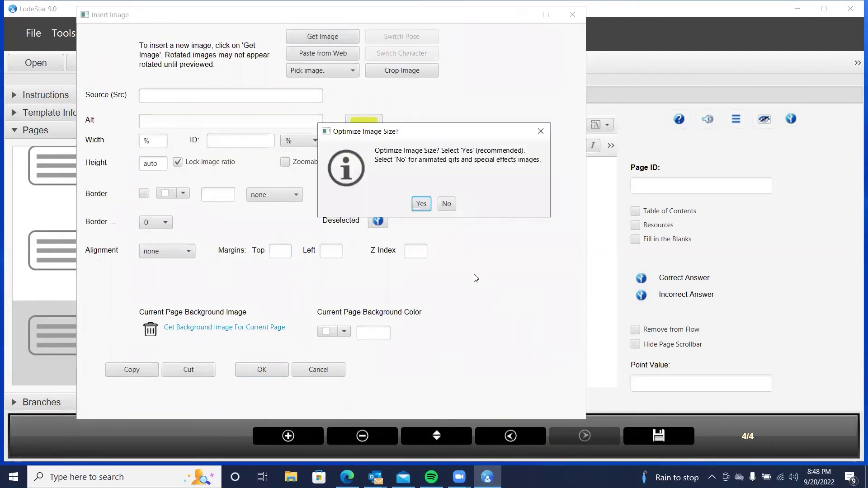
click(422, 204)
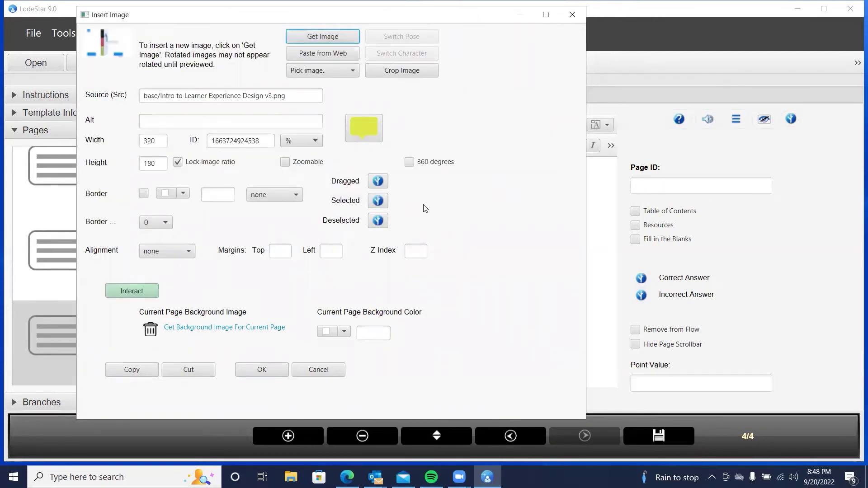
- Set the slider mockup image's width to 80% and insert it on page 4
click(287, 143)
click(294, 262)
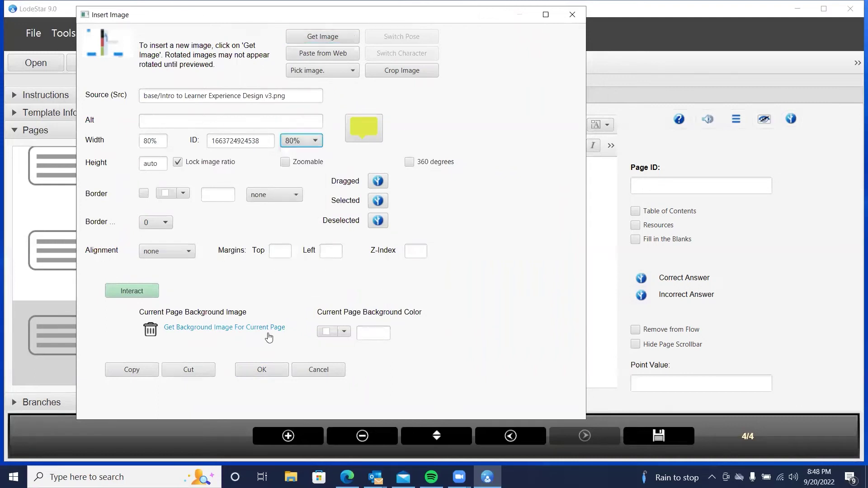
click(260, 371)
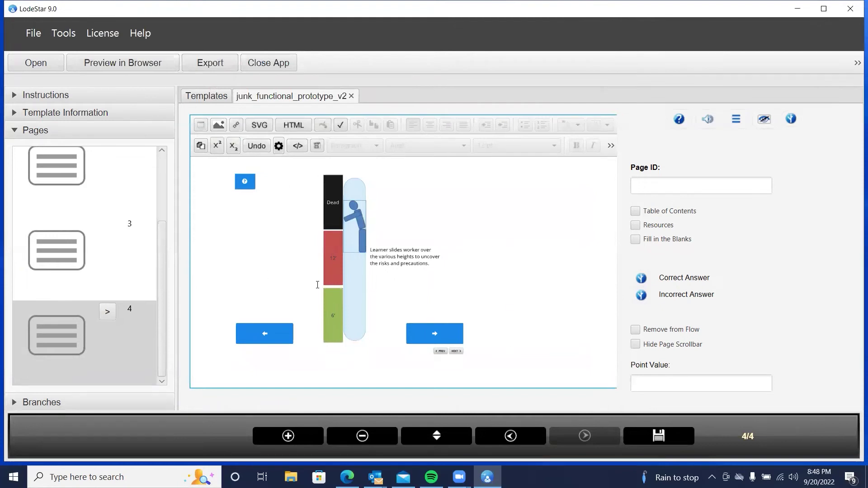
- Enlarge the slider mockup image on page 4 to 90% width, and check it against the image on page 3
double_click(353, 297)
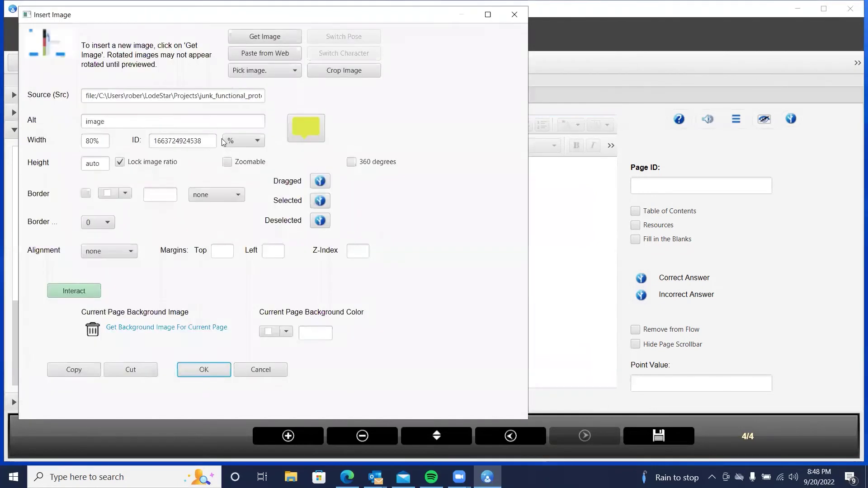
click(229, 141)
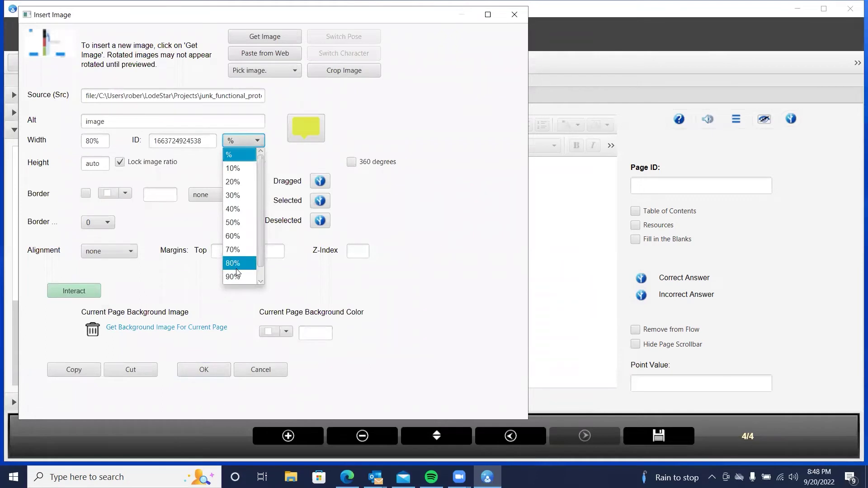
click(236, 265)
click(210, 370)
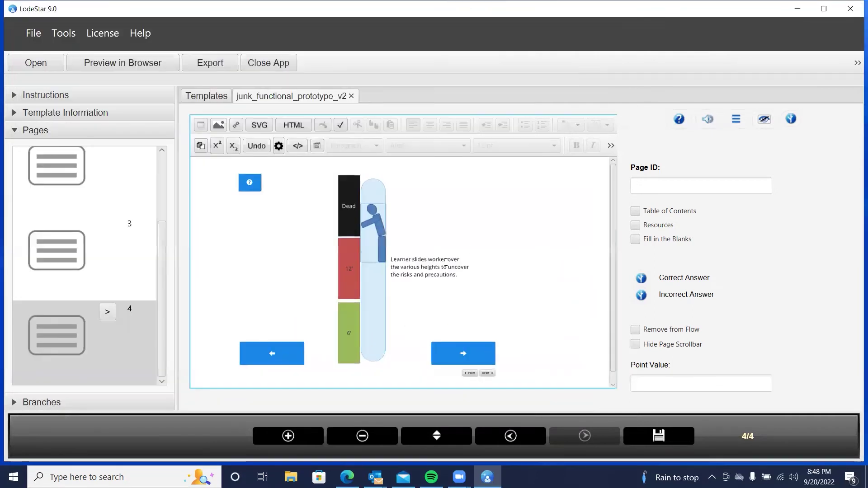
click(510, 435)
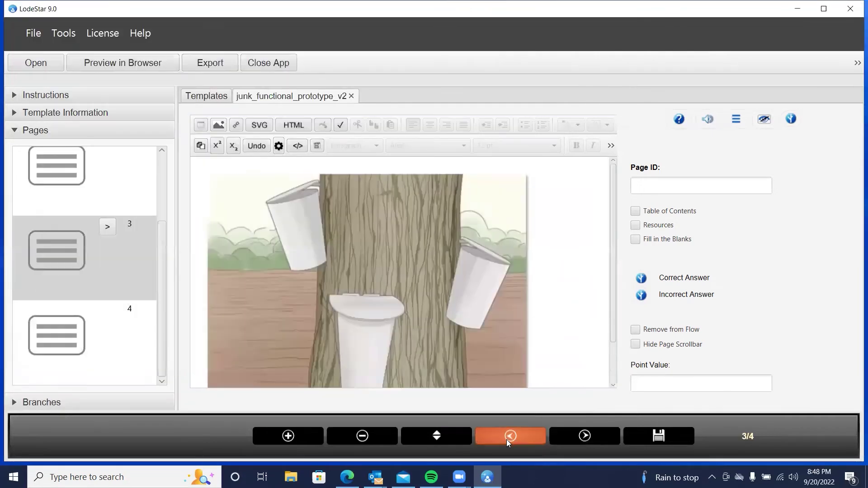
click(550, 436)
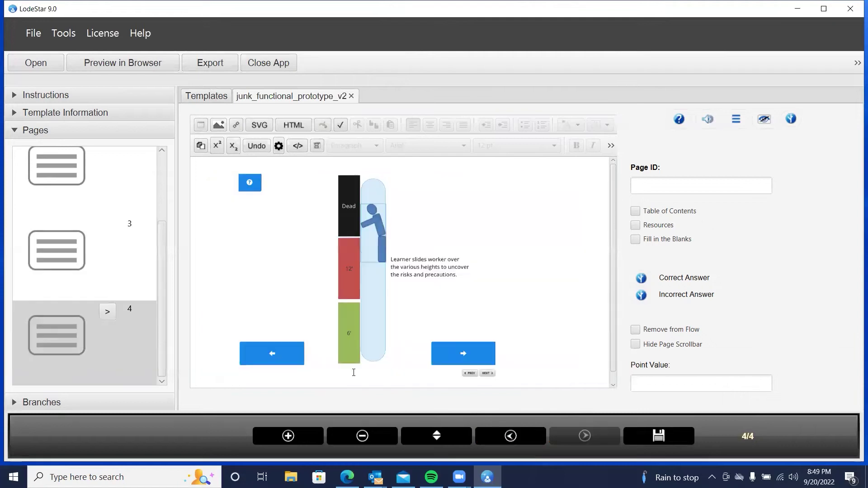
- Add an interactive hotspot over the back-arrow button of the slider mockup image on page 4
click(511, 436)
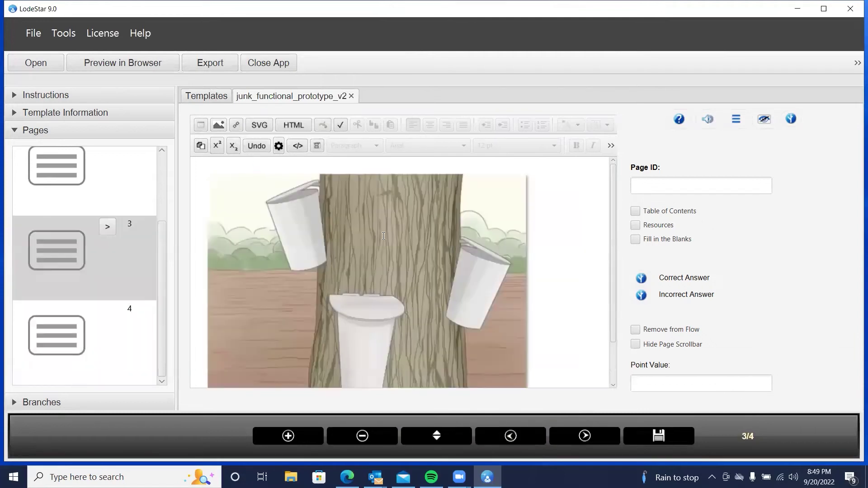
click(583, 436)
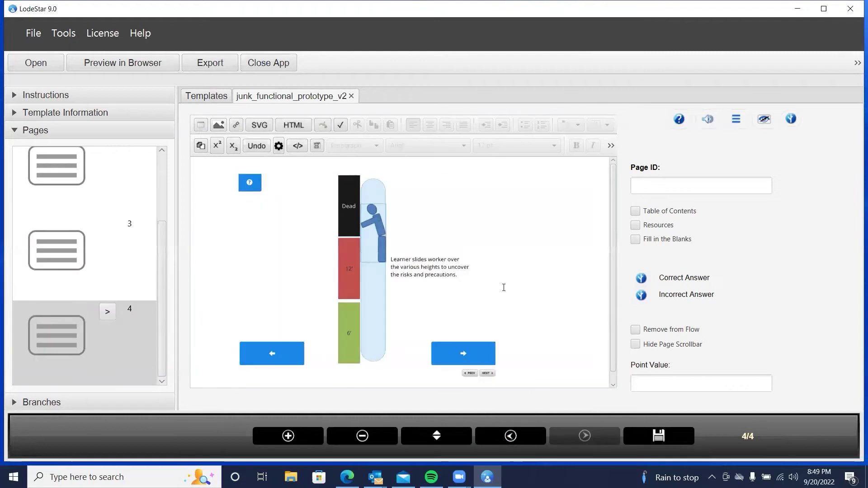
double_click(281, 354)
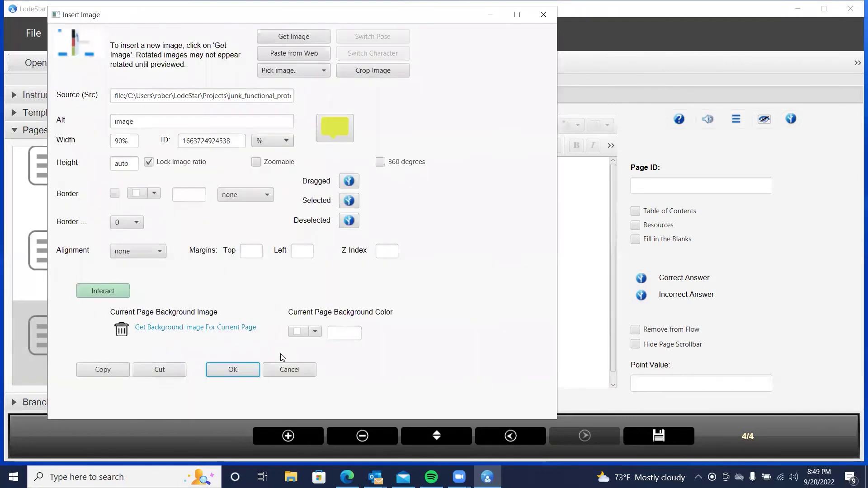
click(117, 291)
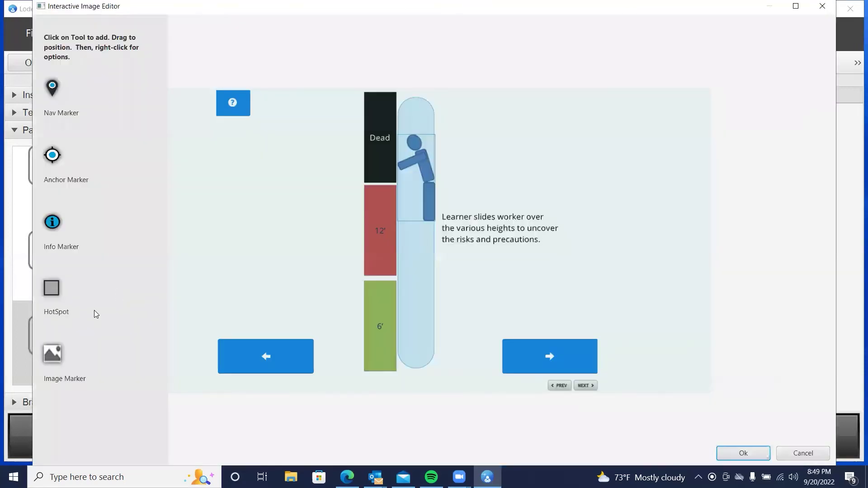
click(51, 289)
drag(302, 219, 314, 375)
- Set the back-arrow hotspot's branch option when selected to Go to Previous Page and apply it to the image
right_click(282, 357)
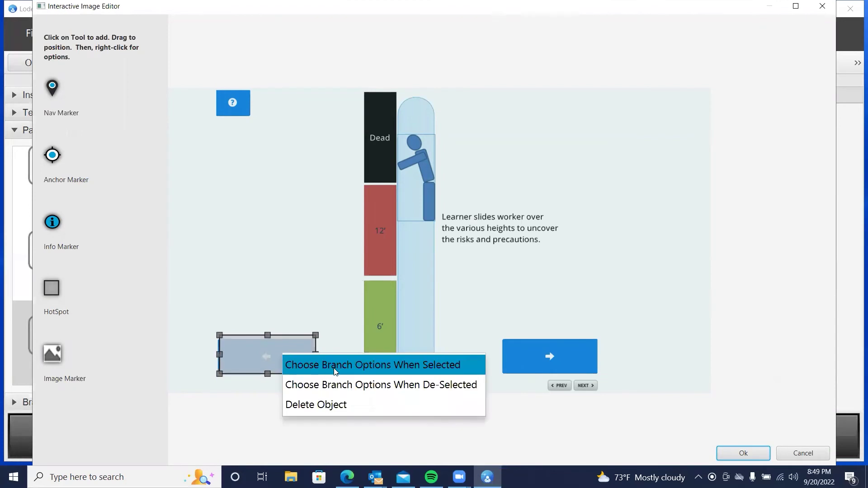
click(391, 365)
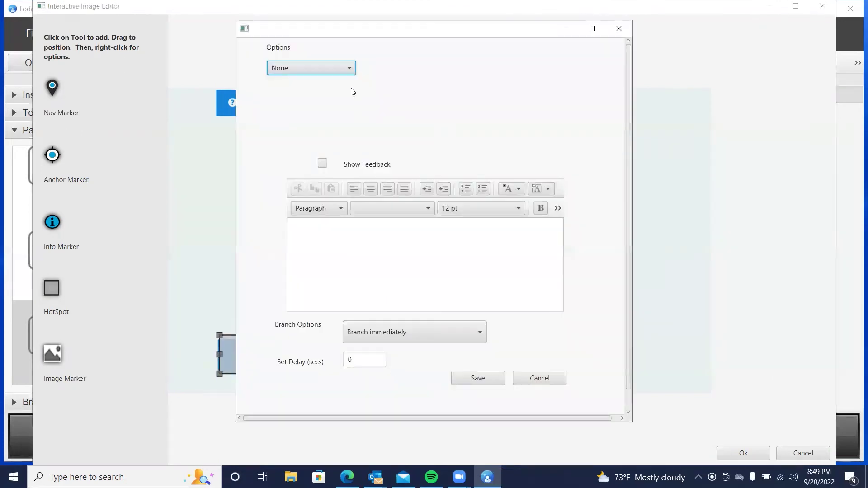
click(304, 65)
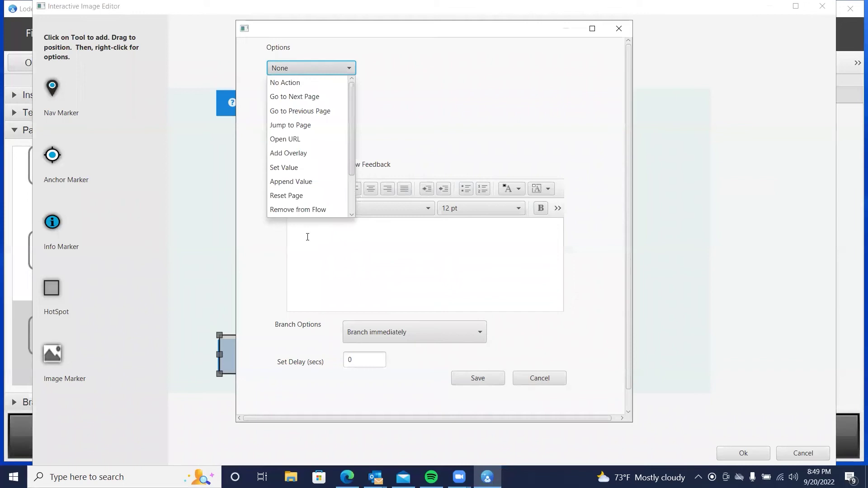
scroll(312, 154, down, 2)
scroll(312, 153, up, 2)
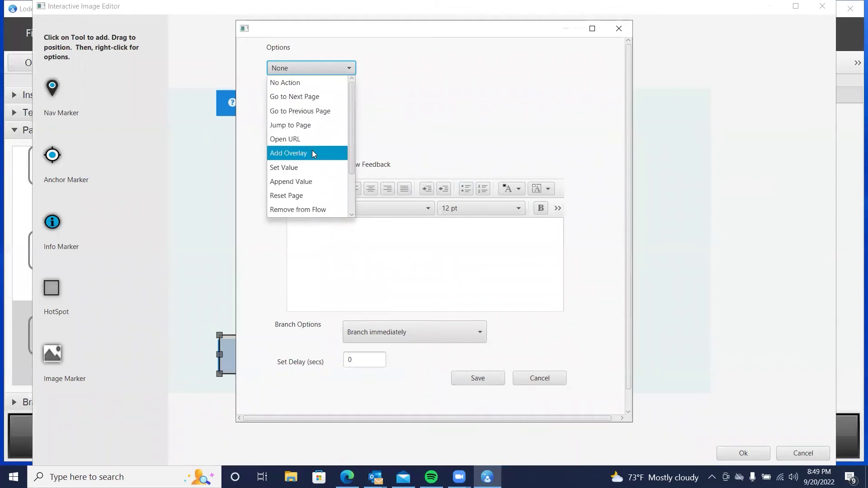
click(290, 111)
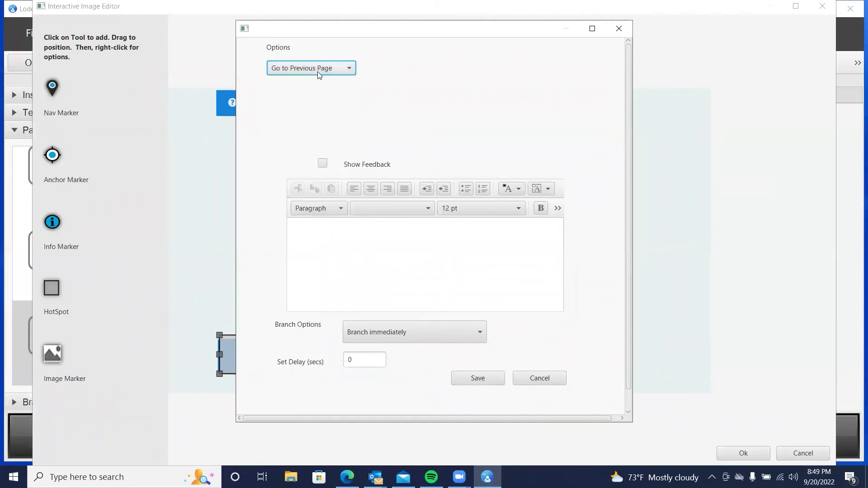
click(482, 381)
click(747, 449)
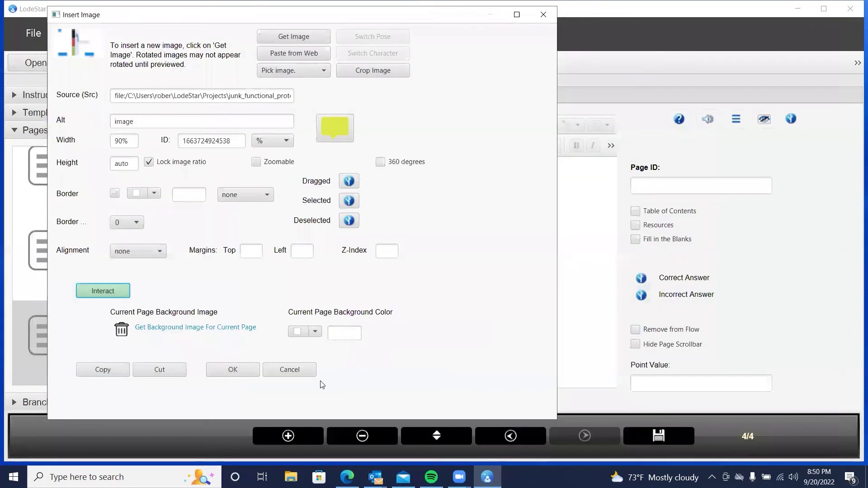
click(242, 369)
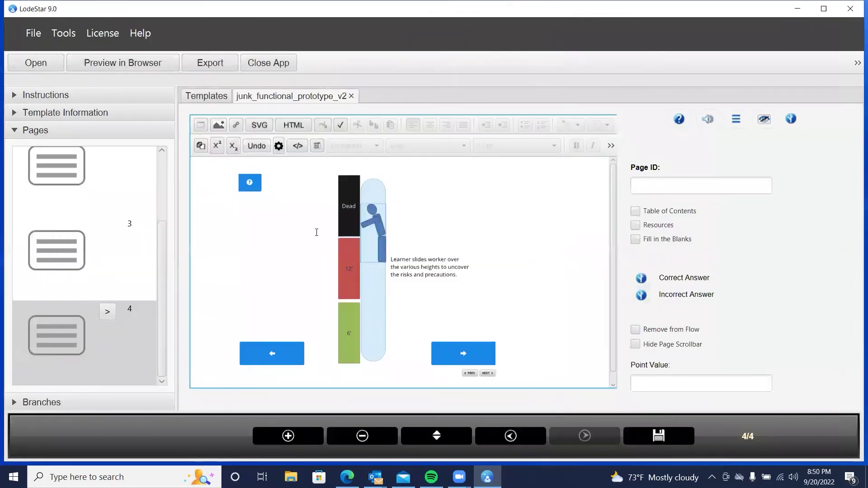
- Save the project, preview it in the browser through to page 4 and test the back-arrow hotspot
key(ctrl+s)
click(432, 204)
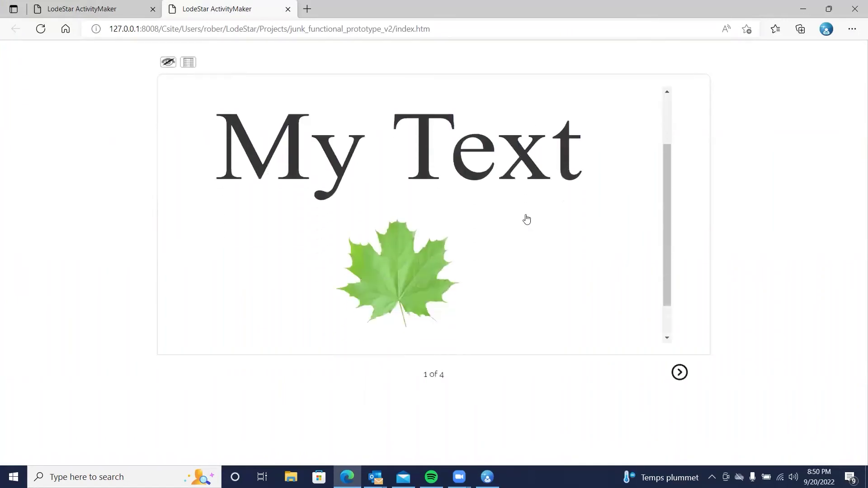
click(685, 375)
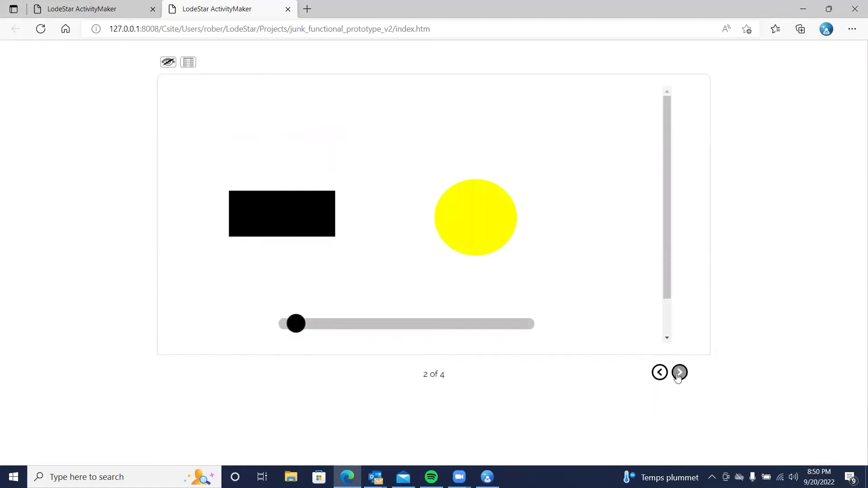
click(680, 374)
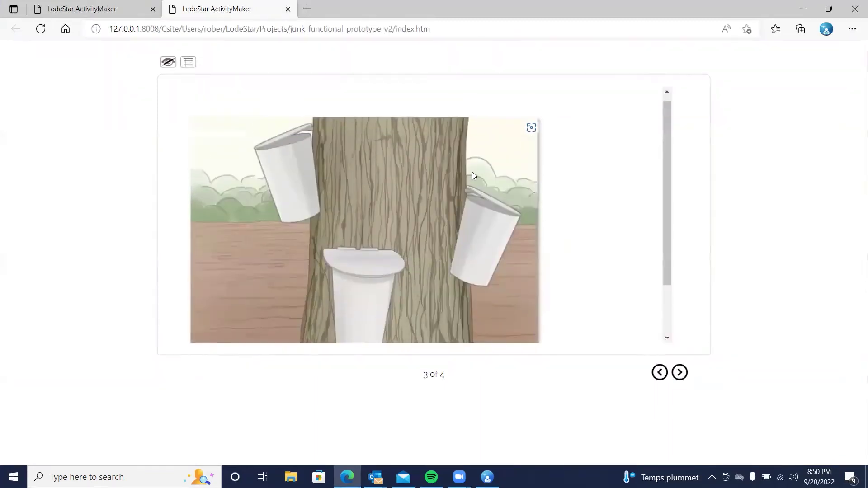
click(679, 373)
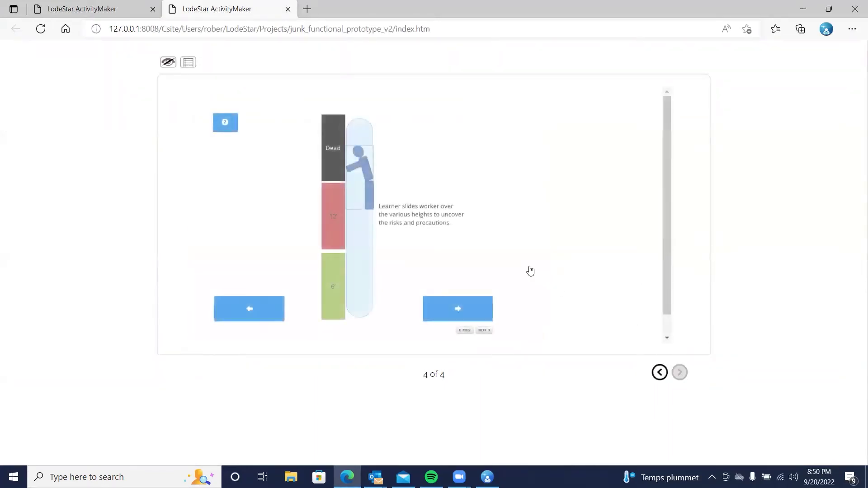
click(244, 313)
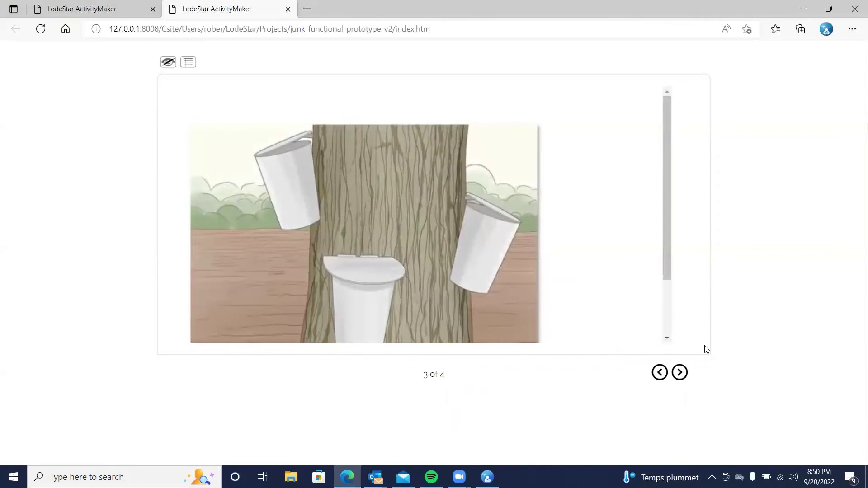
click(680, 372)
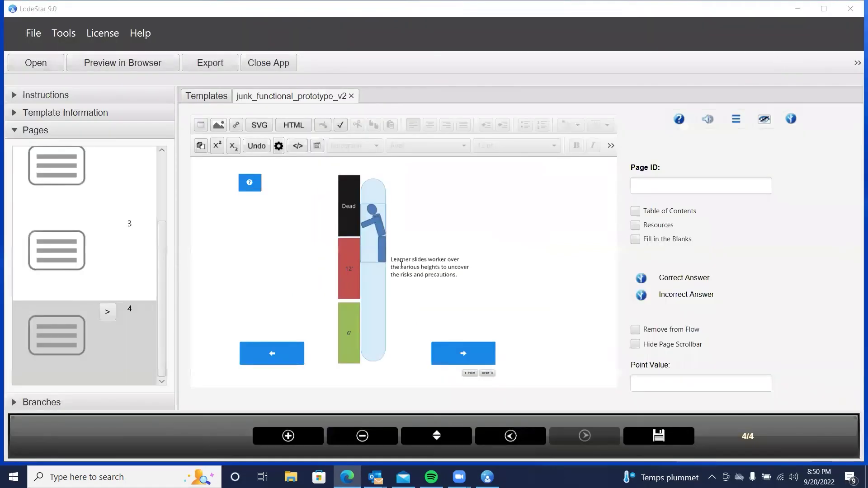
click(855, 8)
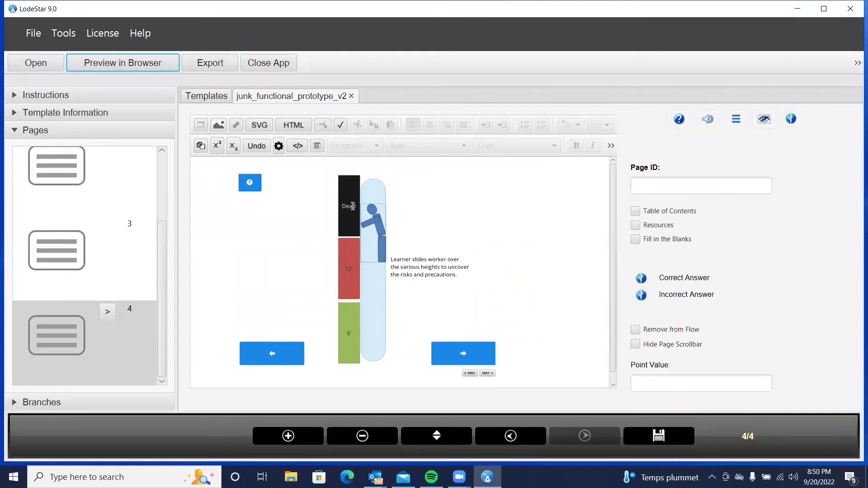
- Add a second hotspot to the page 4 image, covering the black "Dead" block
double_click(353, 206)
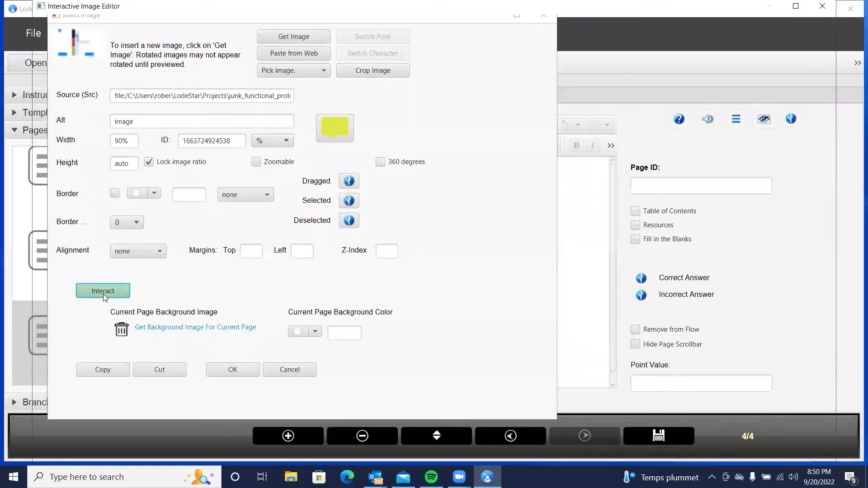
click(103, 293)
click(55, 284)
drag(304, 221, 397, 184)
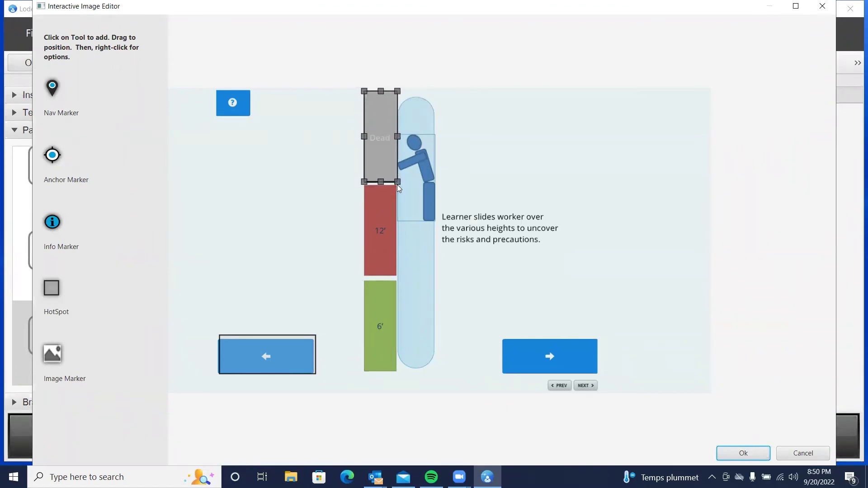
- Set the "Dead" block hotspot's branch option when selected to Execute Command(s)
right_click(386, 151)
click(428, 163)
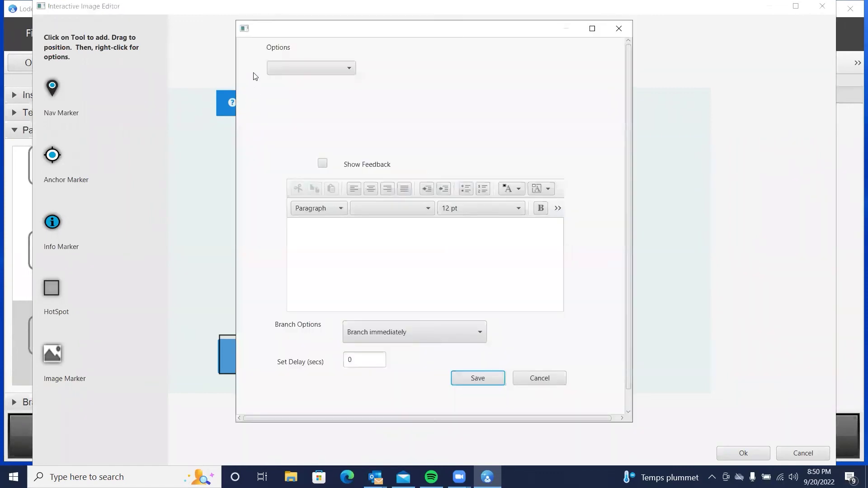
click(292, 70)
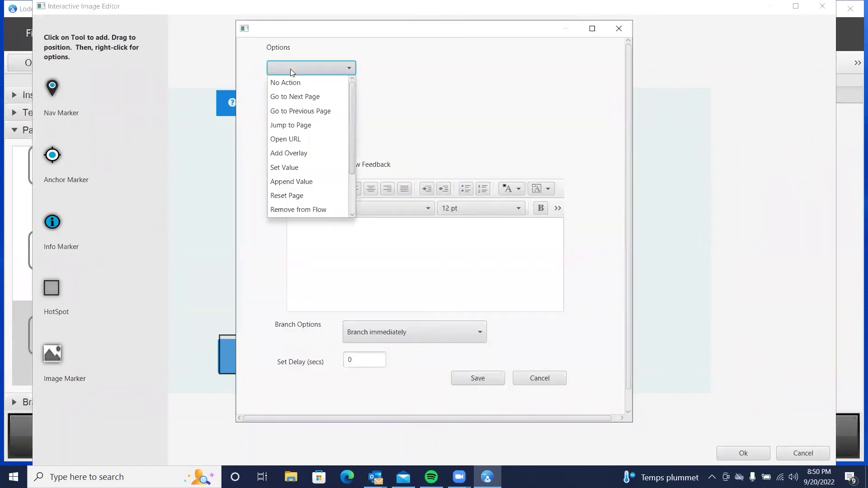
scroll(294, 148, down, 3)
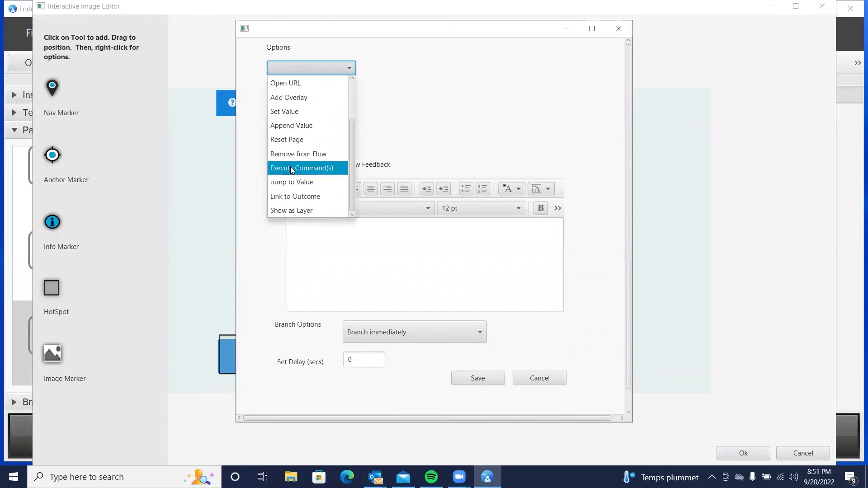
click(290, 168)
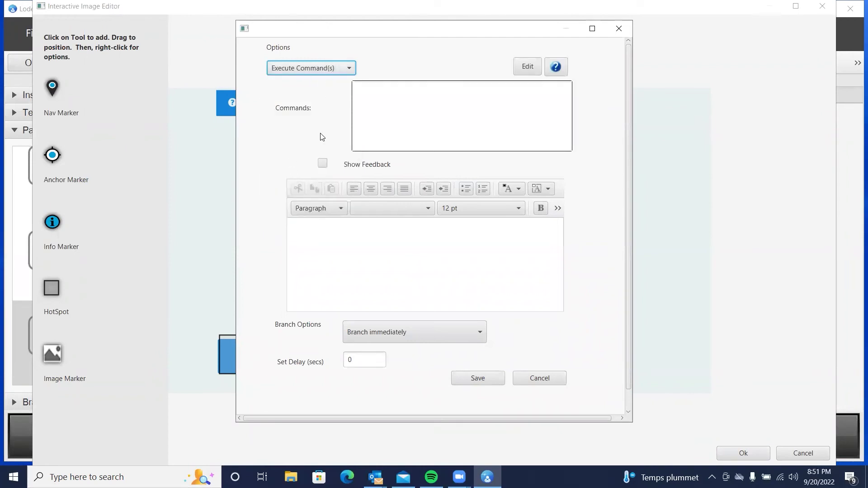
click(302, 69)
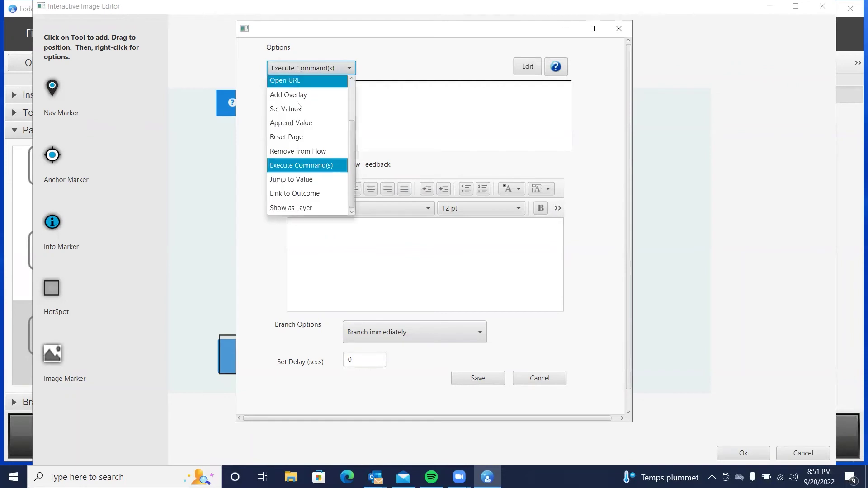
click(297, 165)
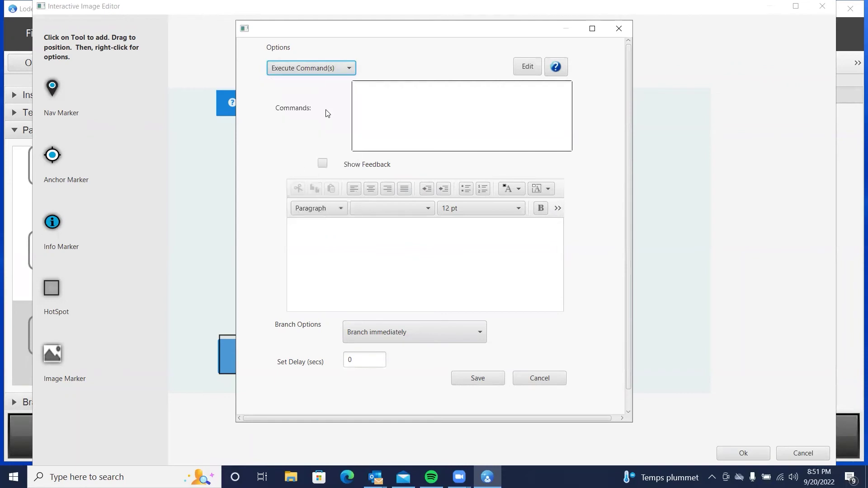
- Show the feedback "This is what happens when you fall from a height greater than 12 feet." for the "Dead" hotspot and apply it to the image
click(322, 164)
click(346, 235)
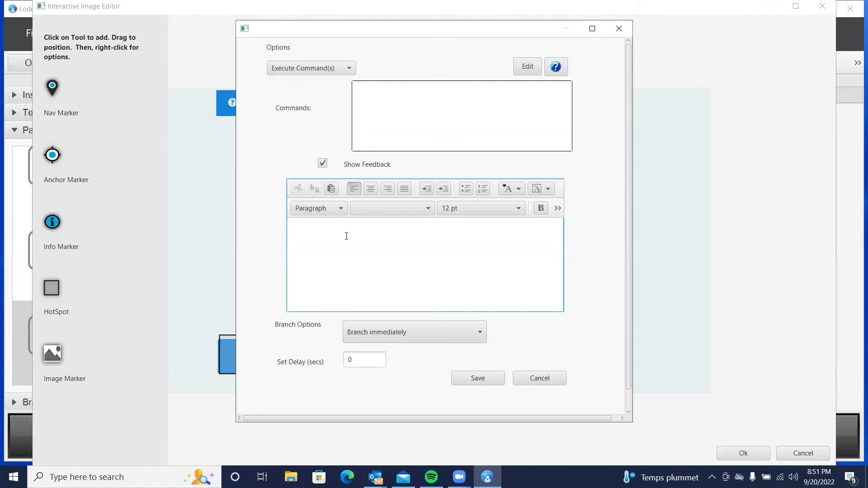
text(This is what happ)
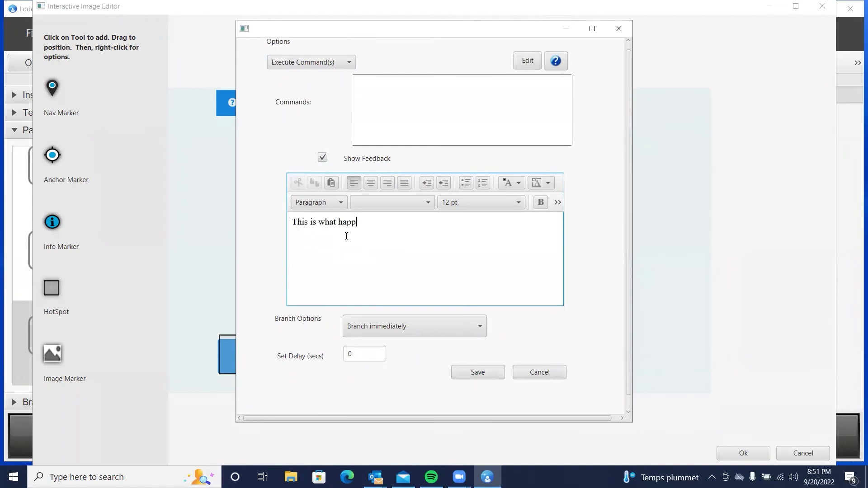
text(ens when you )
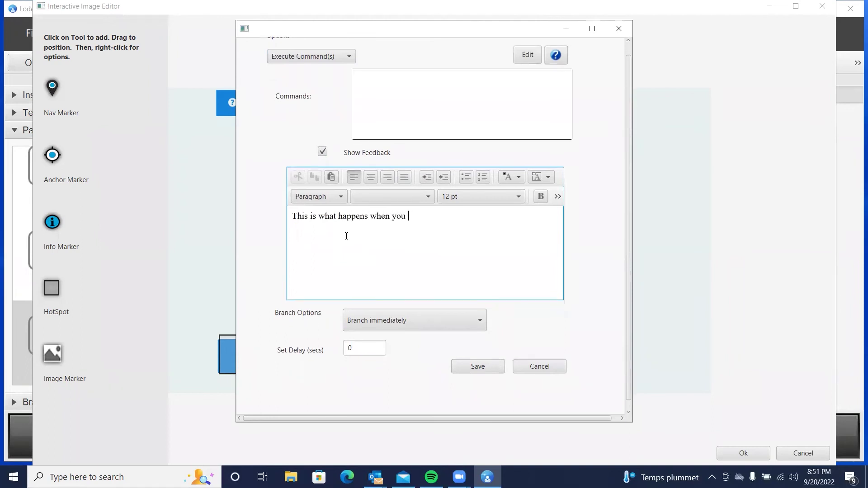
text(fall from a )
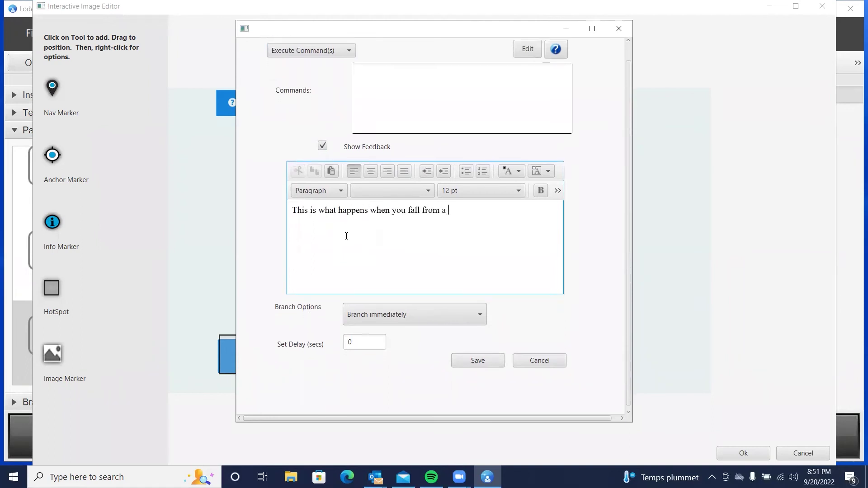
text(height g)
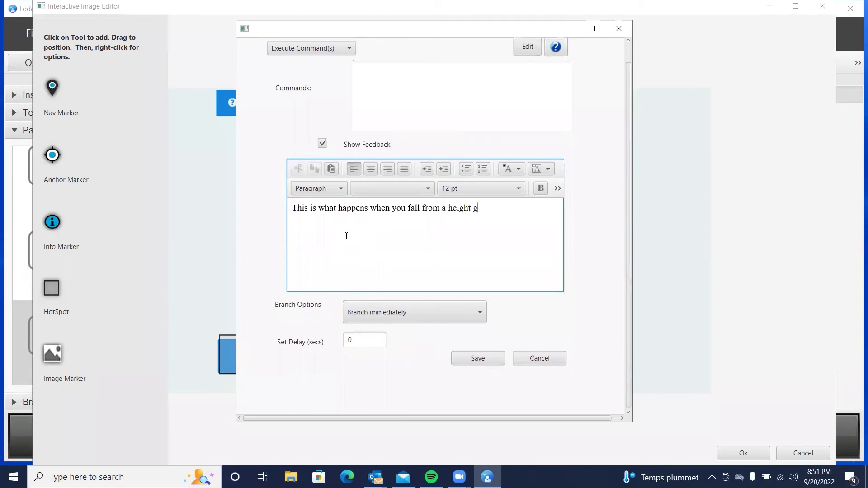
text(reater than )
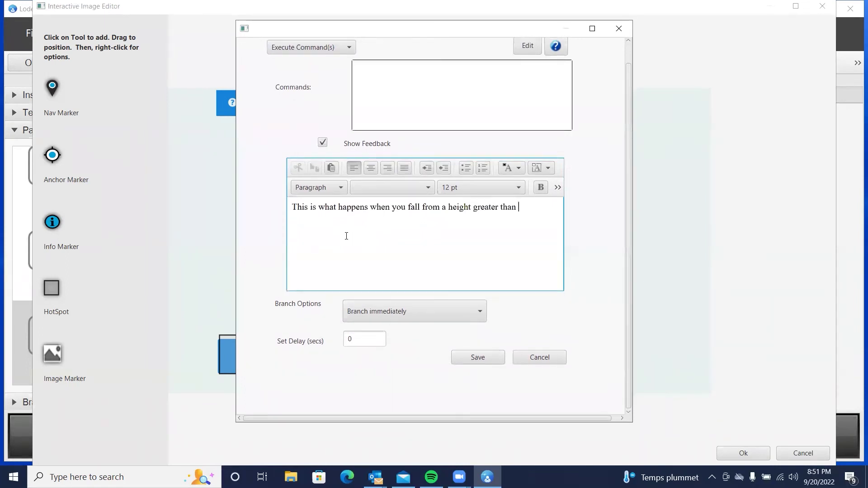
text(12 feet.)
click(340, 218)
drag(552, 207, 293, 208)
click(367, 246)
click(483, 360)
click(749, 452)
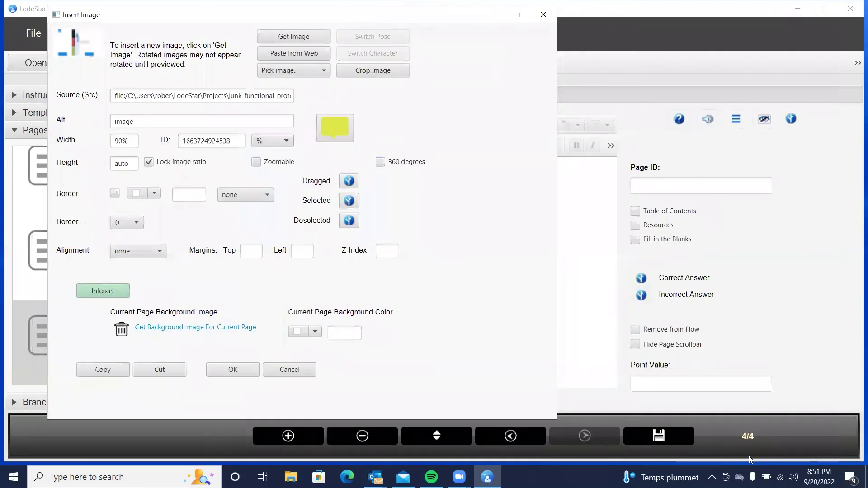
click(243, 372)
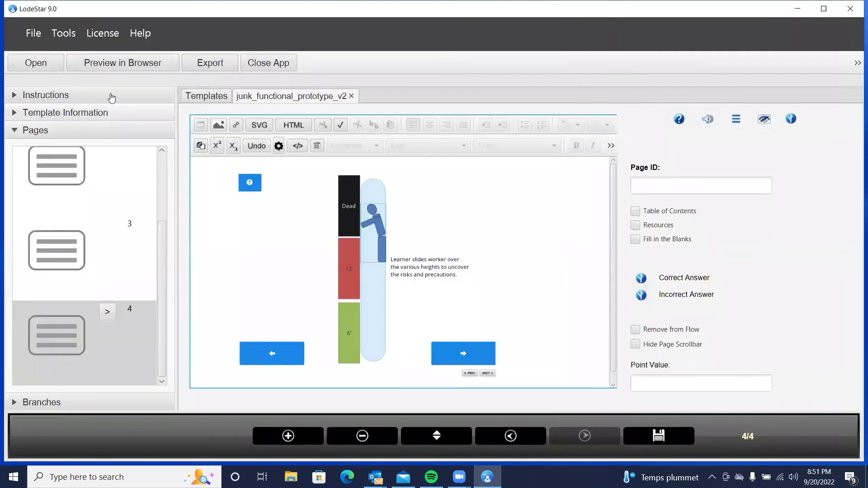
- Preview the project in the browser through to page 4, test the "Dead" hotspot's feedback and return to LodeStar
click(123, 63)
click(437, 203)
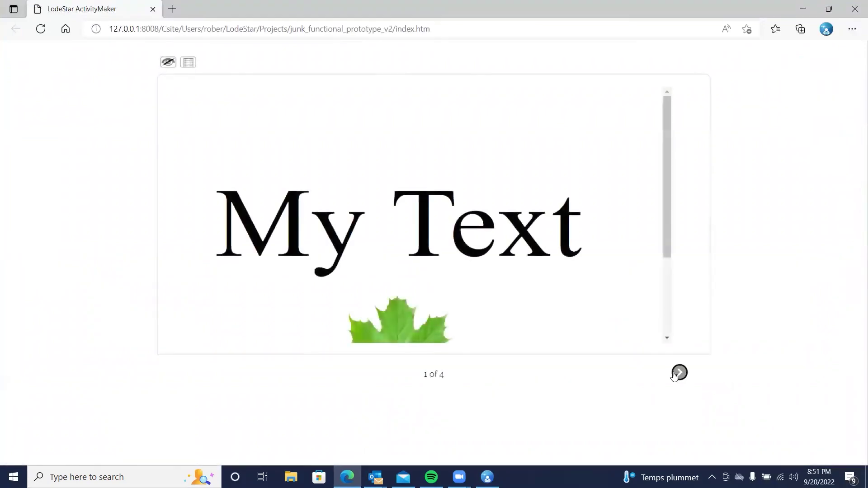
click(678, 373)
click(677, 374)
click(677, 374)
click(333, 150)
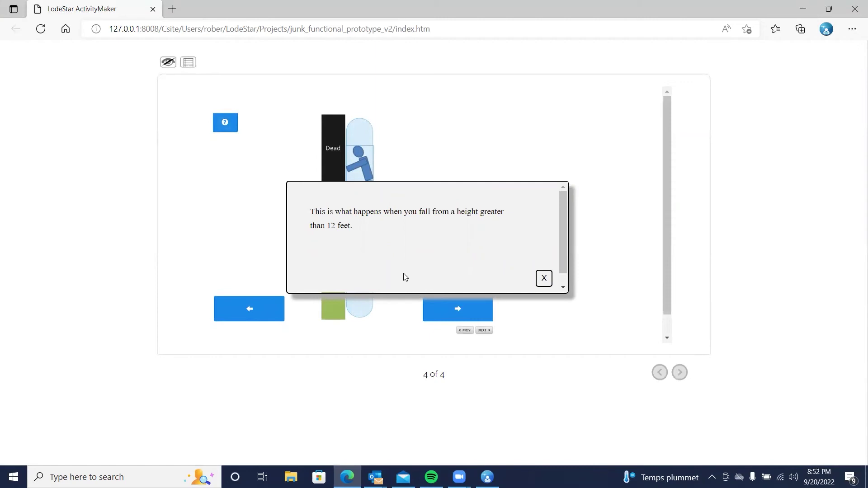
click(544, 278)
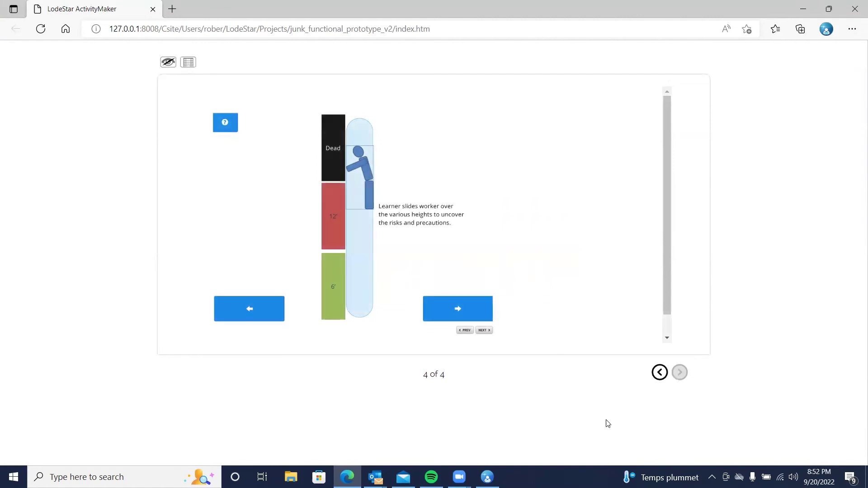
click(487, 477)
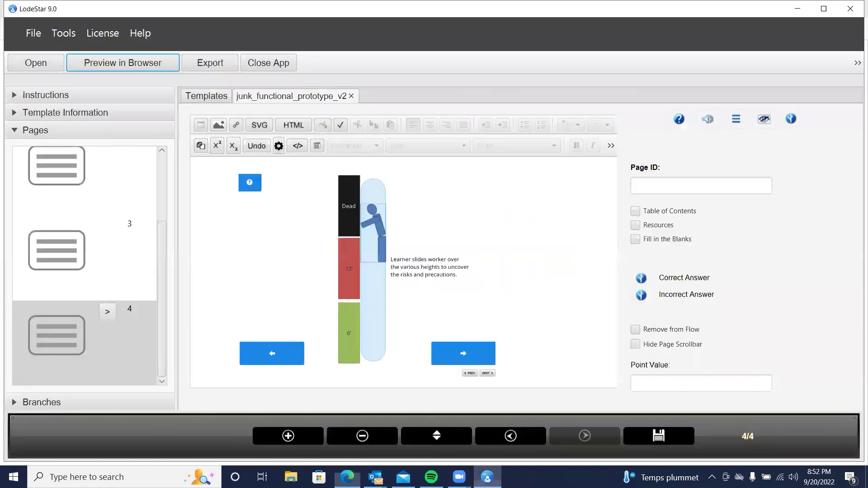
- Look through pages 2 to 4 of the project and inspect the page 4 image's settings
click(512, 439)
click(512, 440)
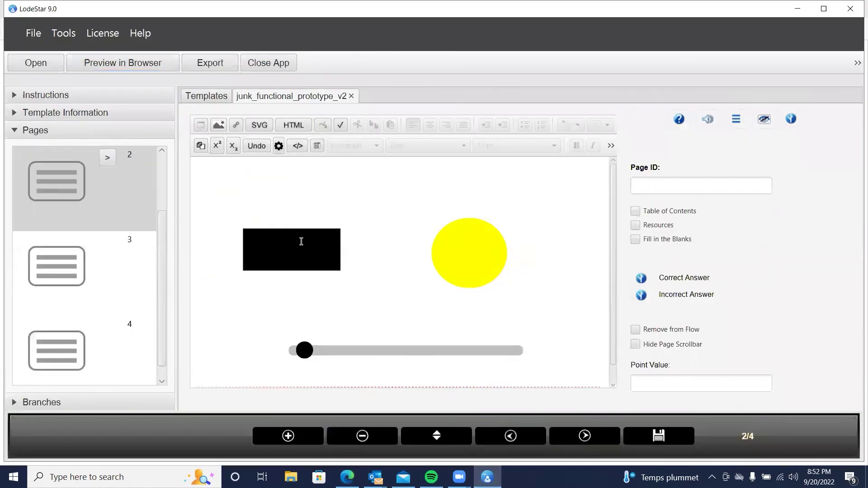
click(588, 435)
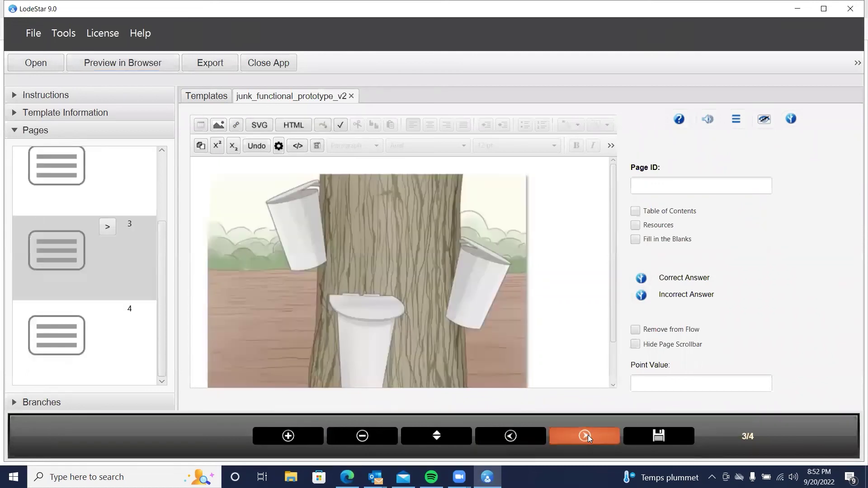
click(595, 441)
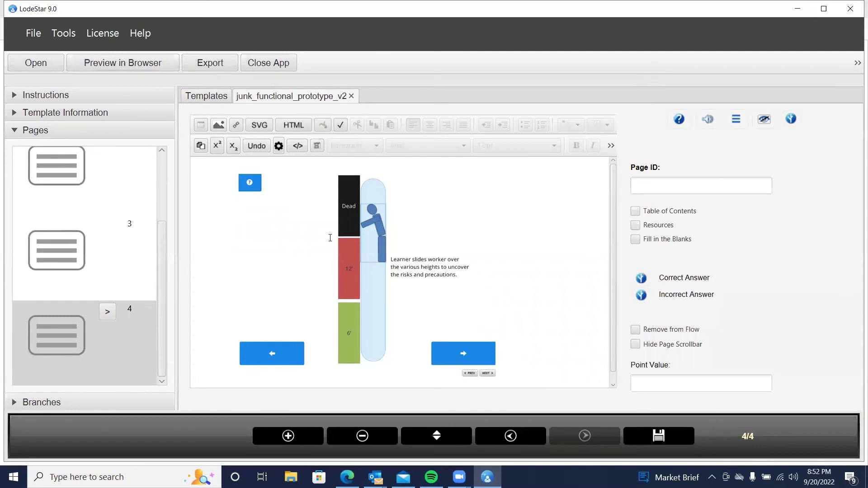
double_click(462, 356)
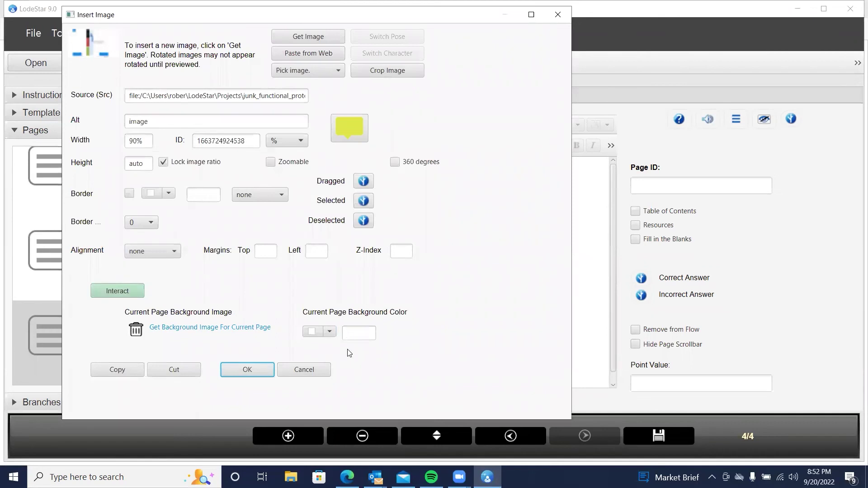
click(317, 372)
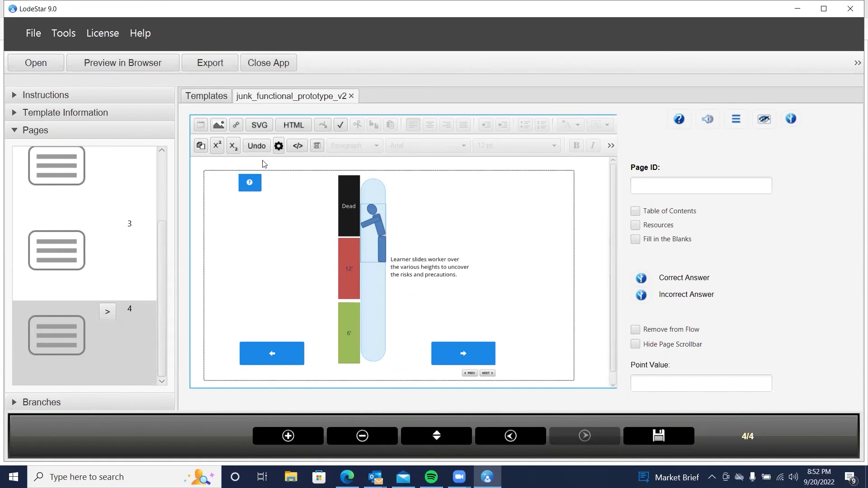
- Start exporting the project, review the available export types and keep SCORM 1.3 (Recommended)
click(214, 63)
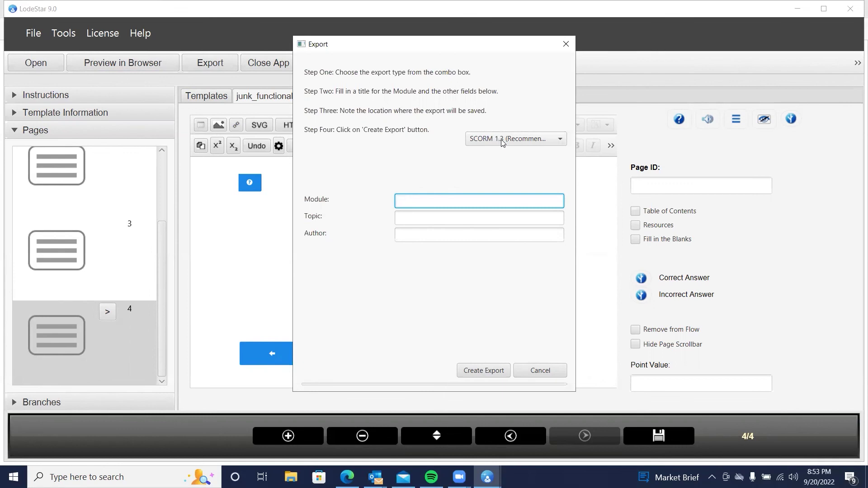
click(528, 144)
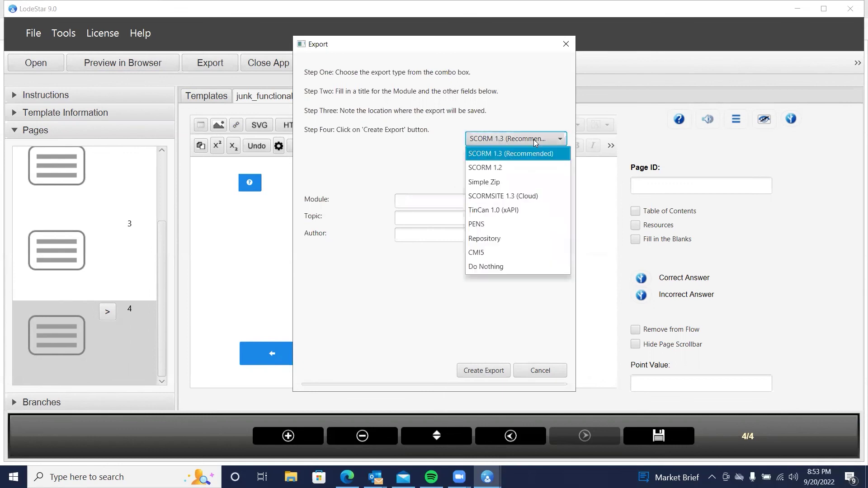
click(525, 152)
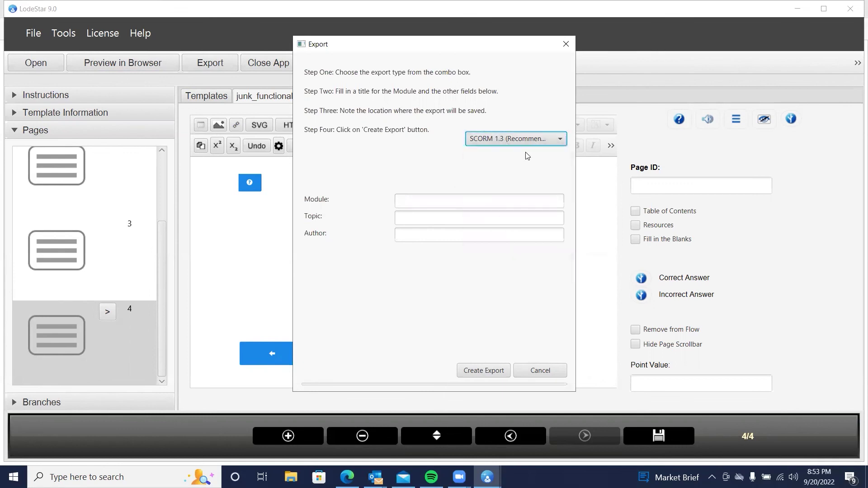
click(499, 139)
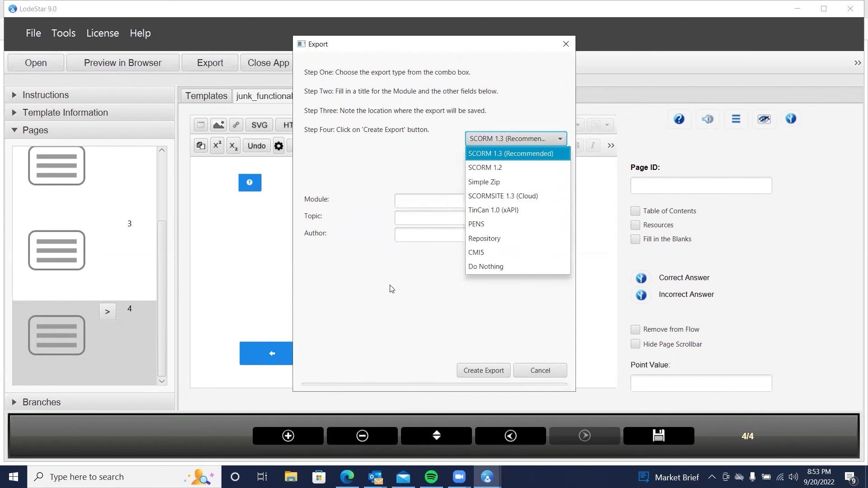
click(411, 275)
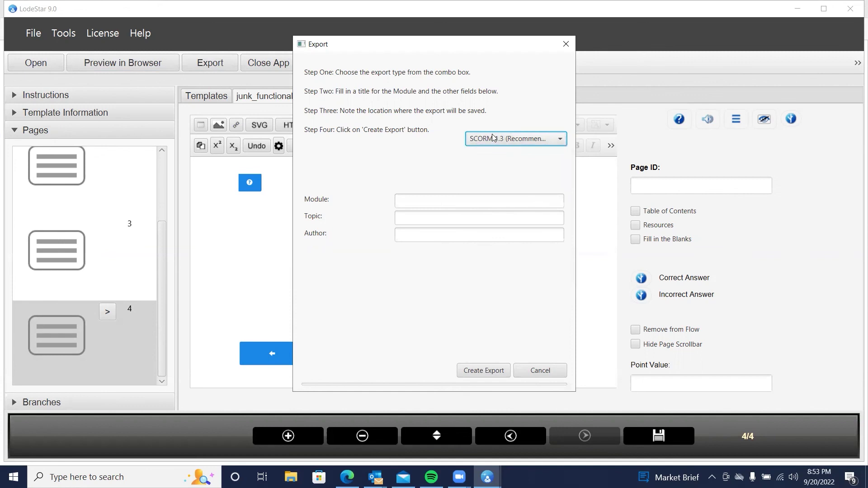
- Enter "Functional Prototype" as both module and topic, fill in the author, and create the export
click(436, 202)
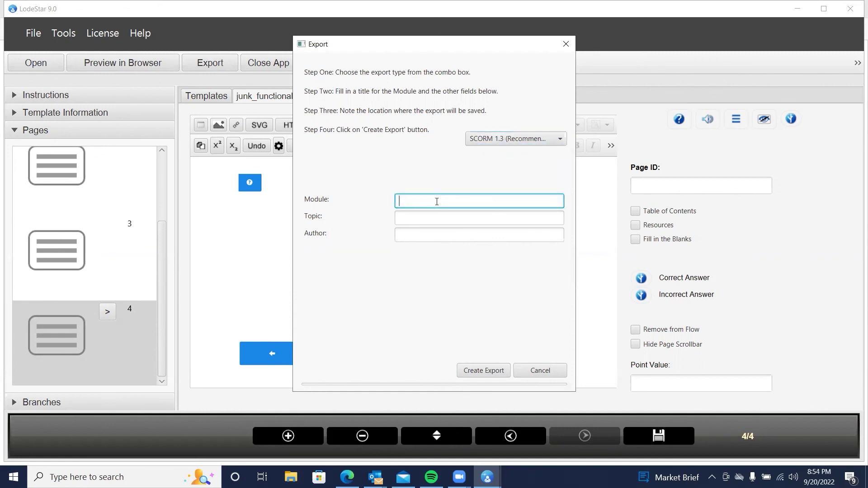
text(Functional Prototype)
click(435, 217)
drag(462, 201, 362, 202)
key(ctrl+c)
click(412, 219)
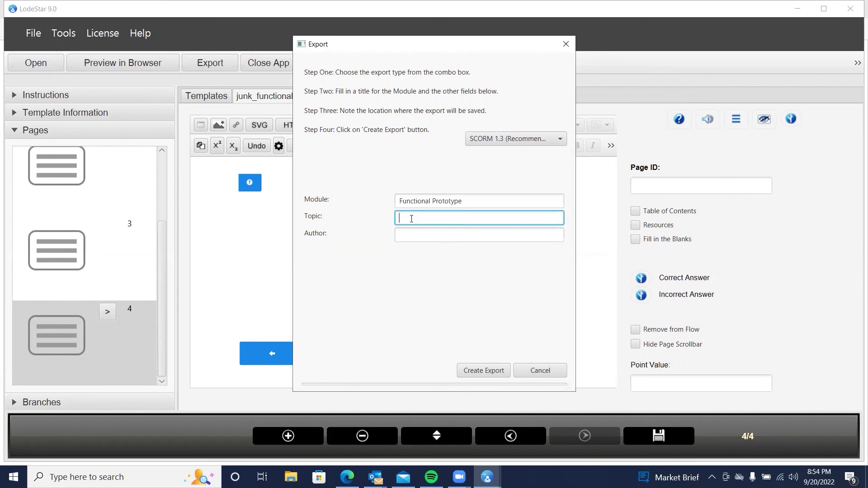
key(ctrl+v)
click(405, 240)
text(BnB)
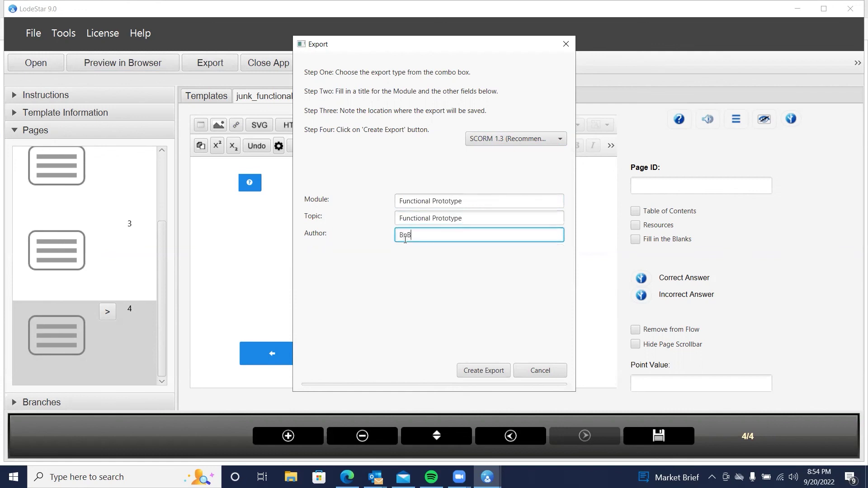
click(481, 372)
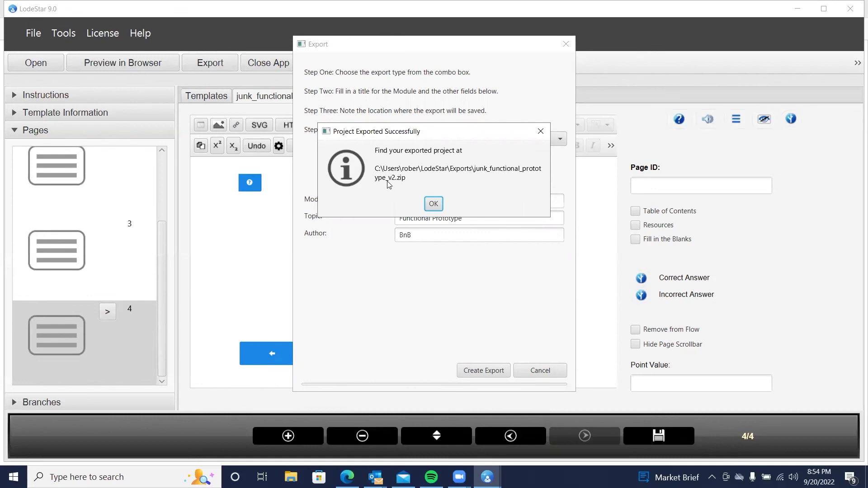
click(435, 205)
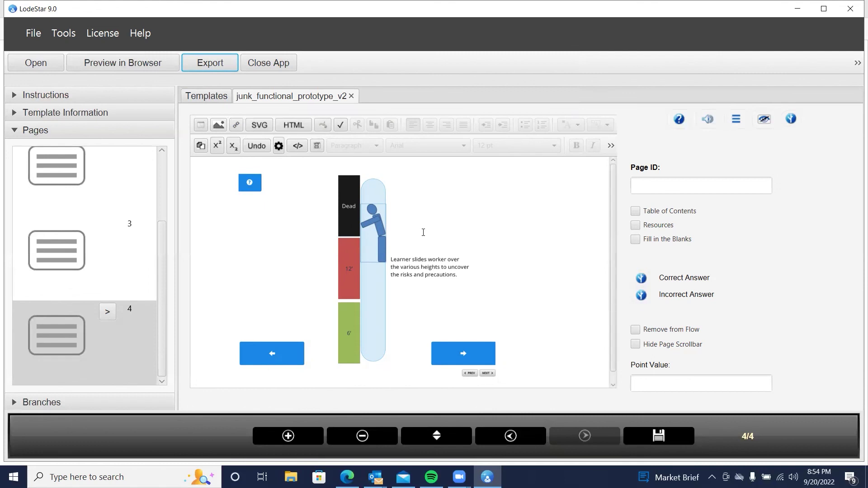
- Return to page 1 and enable hiding of its page scrollbar
click(526, 442)
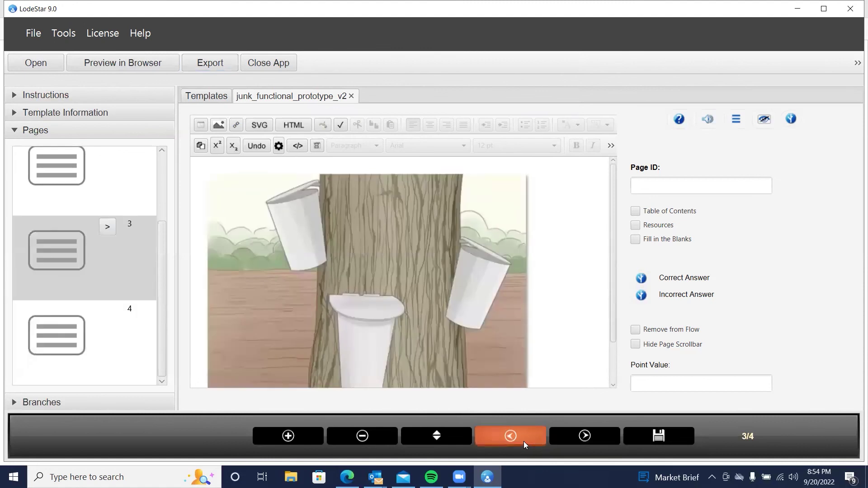
click(524, 442)
click(495, 431)
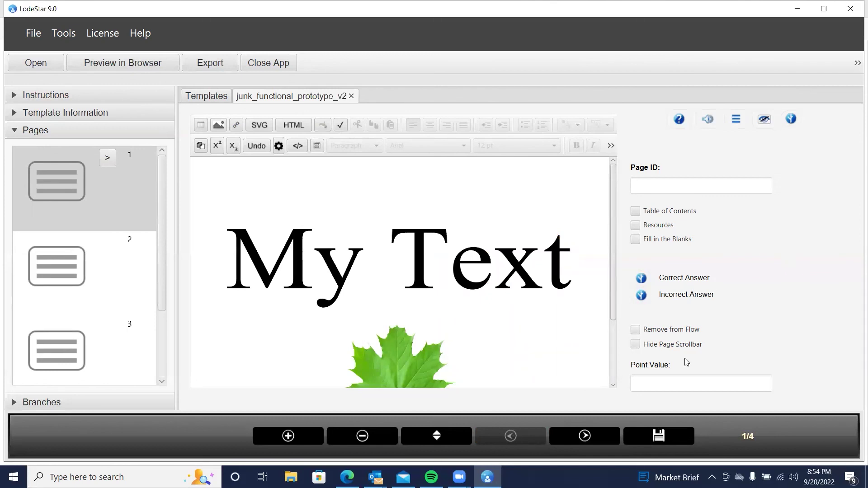
click(635, 346)
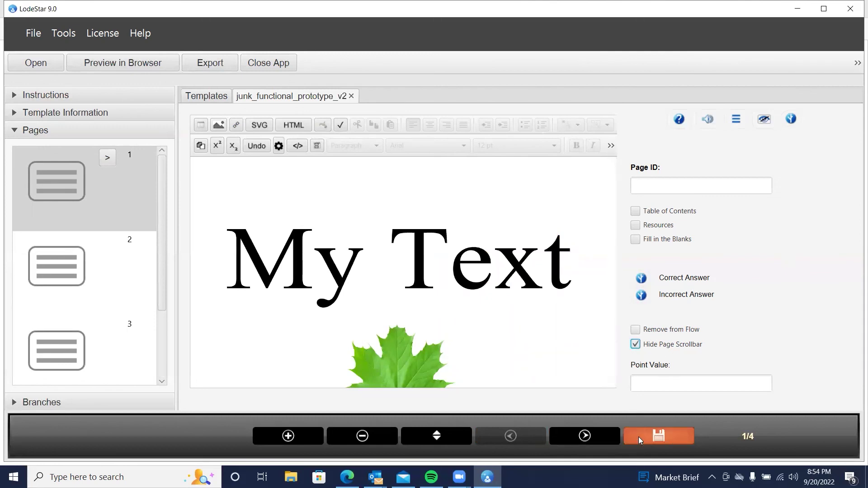
- Move forward through the project from page 1 to page 4
click(585, 437)
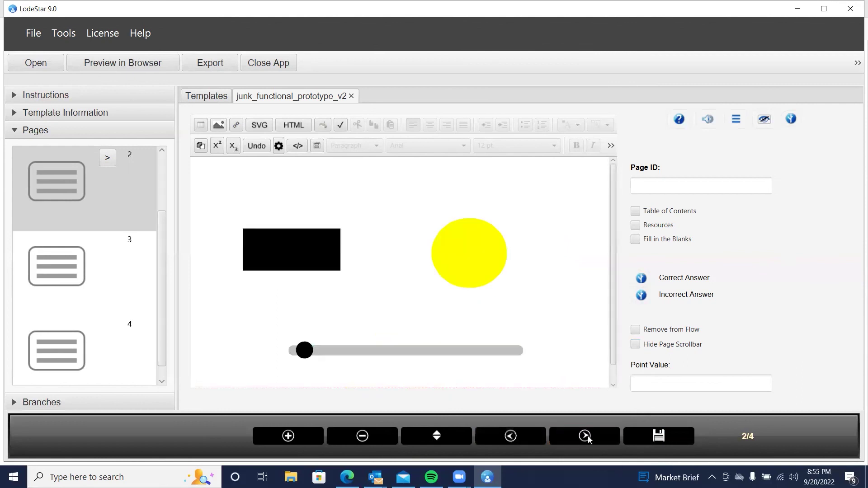
click(587, 435)
click(587, 435)
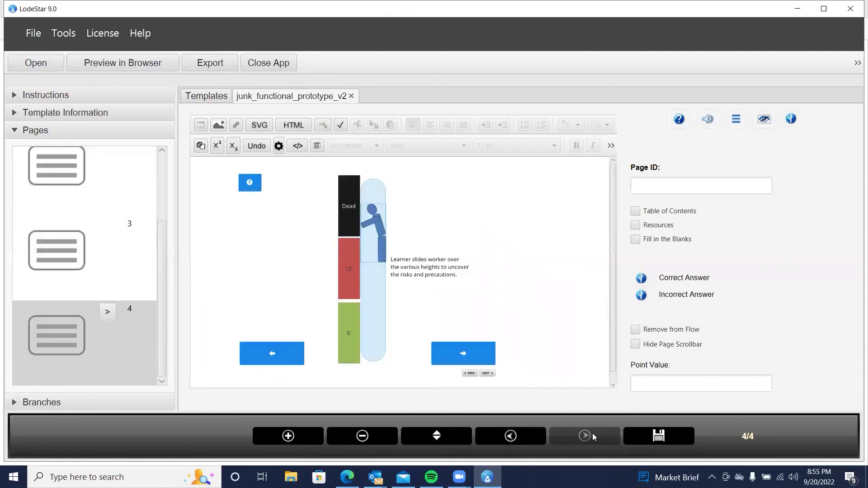